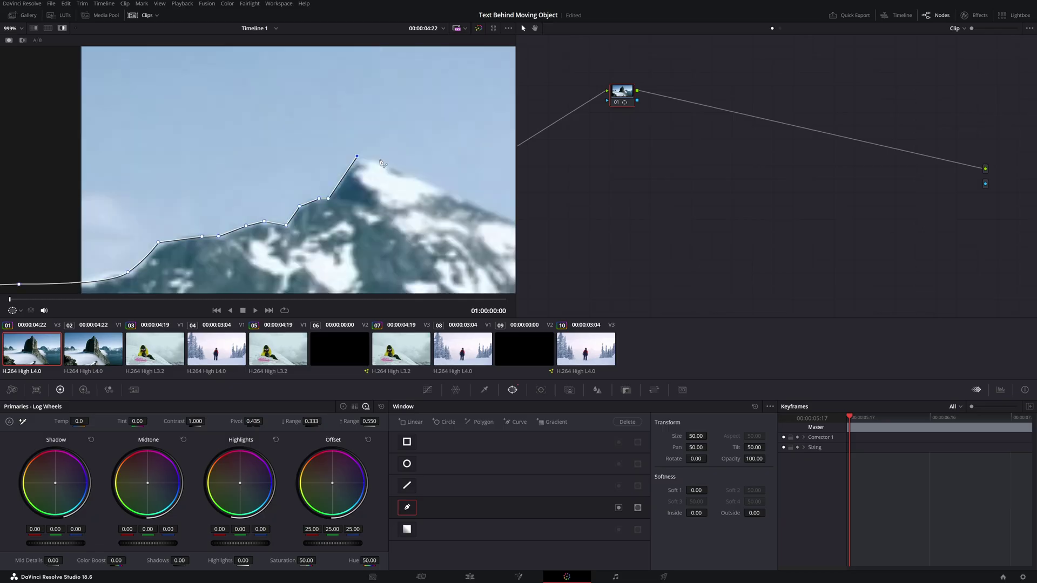
# Trace the snowy ridge and the edge of the tall rock with successive curve window points.
pyautogui.click(377, 212)
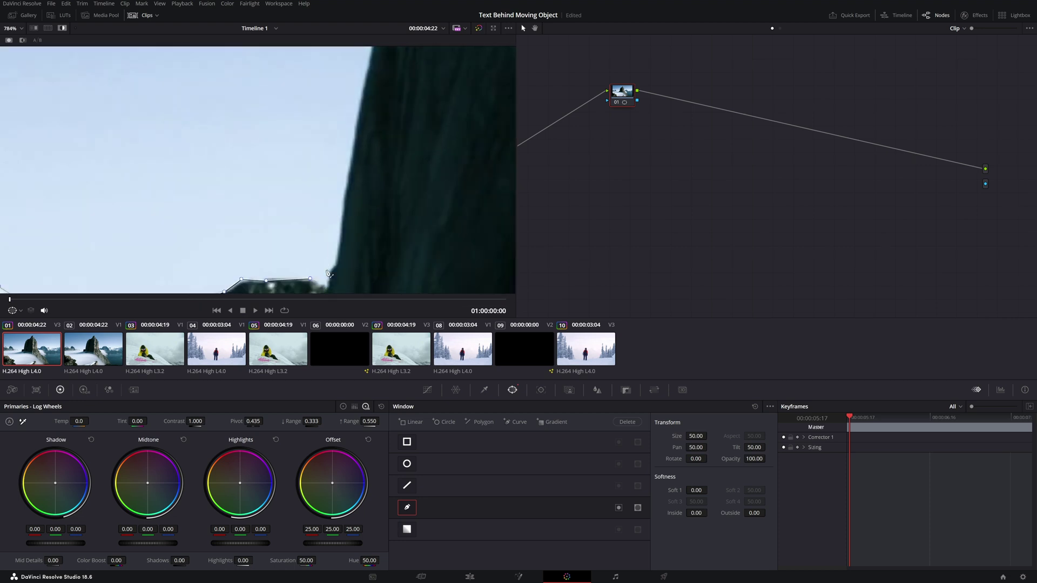
pyautogui.click(428, 133)
pyautogui.click(356, 222)
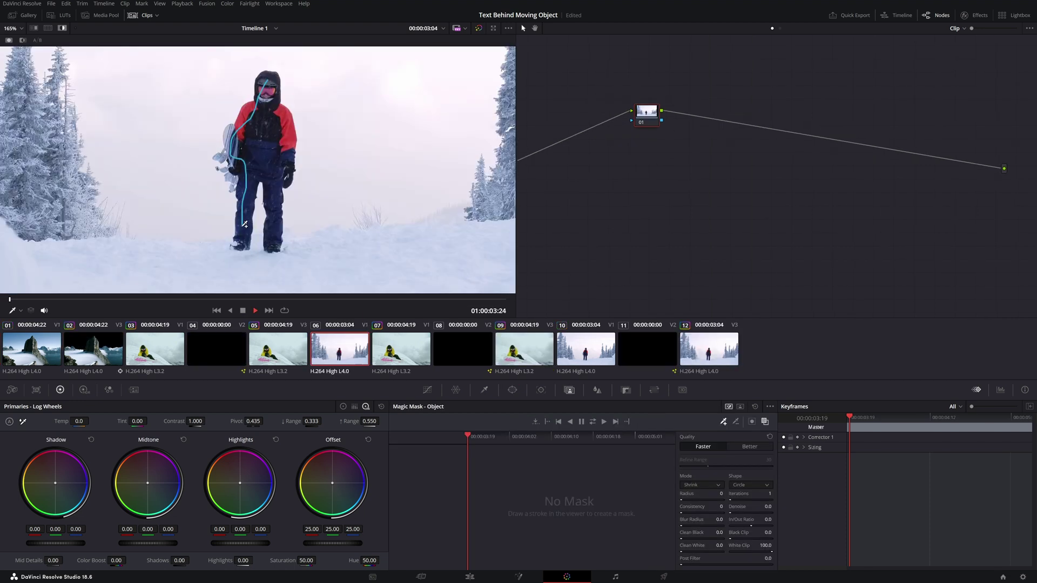
pyautogui.moveTo(244, 243)
pyautogui.mouseDown()
pyautogui.moveTo(254, 169)
pyautogui.moveTo(274, 195)
pyautogui.moveTo(277, 238)
pyautogui.moveTo(281, 157)
pyautogui.moveTo(292, 170)
pyautogui.moveTo(284, 122)
pyautogui.moveTo(260, 144)
pyautogui.moveTo(271, 143)
pyautogui.moveTo(268, 80)
pyautogui.mouseUp()
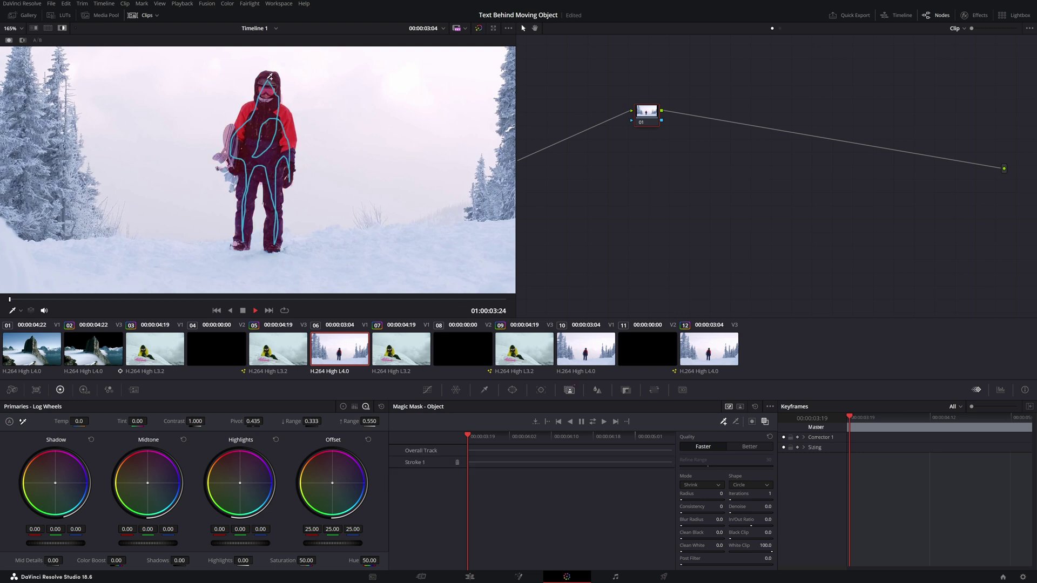
# Paint a Magic Mask stroke over the snowboard held beside the standing person.
pyautogui.moveTo(234, 189); pyautogui.dragTo(226, 168)
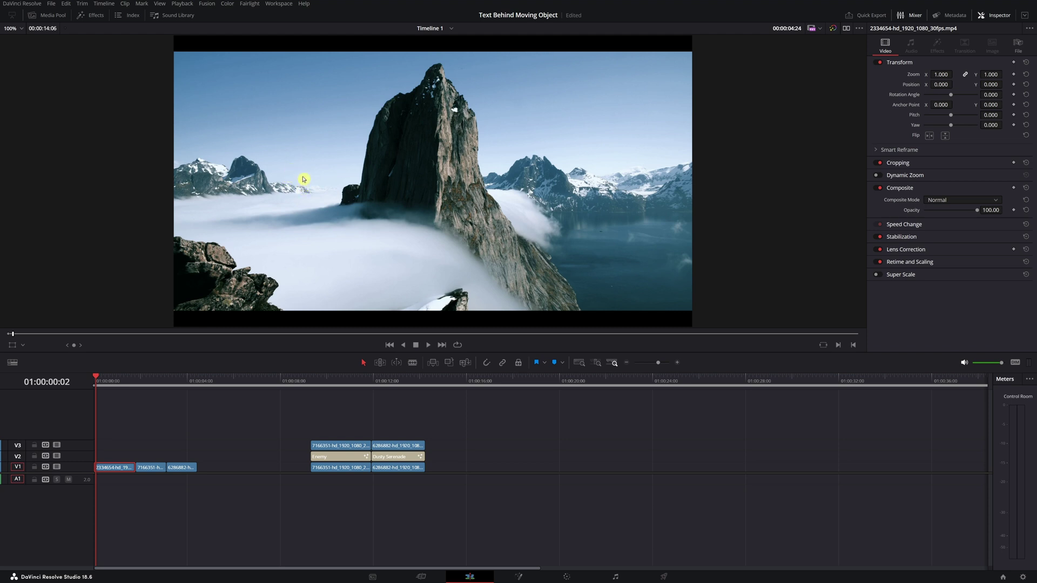
pyautogui.scroll(1, 394, 167)
pyautogui.scroll(-2, 392, 169)
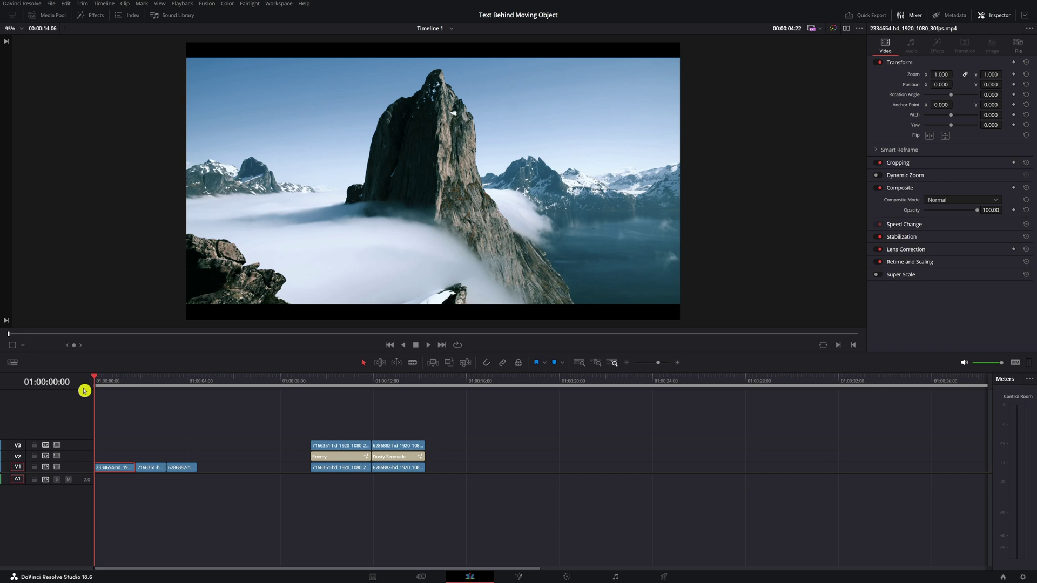
pyautogui.click(110, 381)
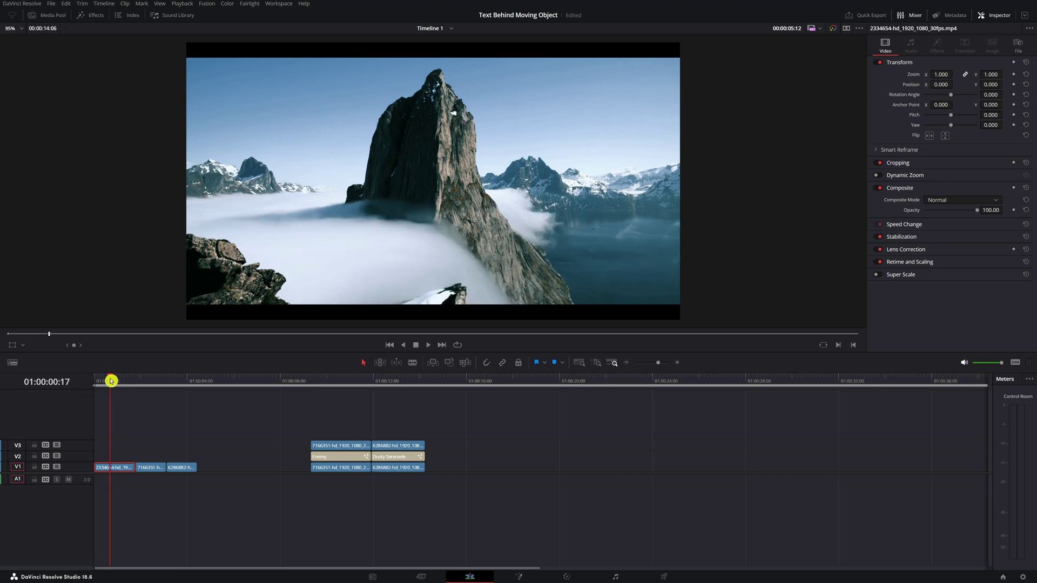
pyautogui.press('Home')
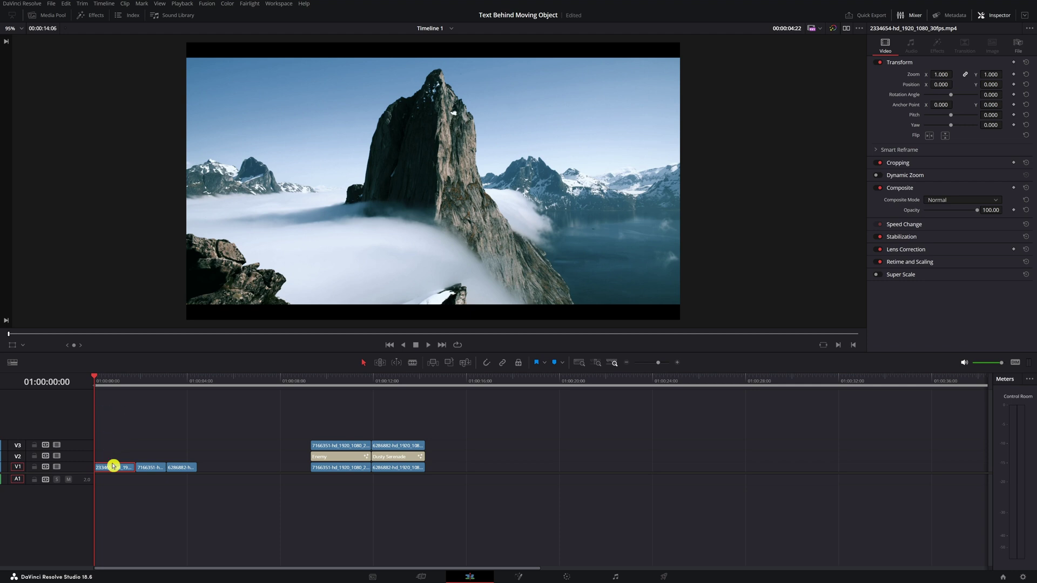
# Duplicate the mountain clip onto track V3 at the timeline start and open the copy for color grading.
pyautogui.keyDown('alt'); pyautogui.moveTo(113, 464); pyautogui.dragTo(121, 444); pyautogui.keyUp('alt')
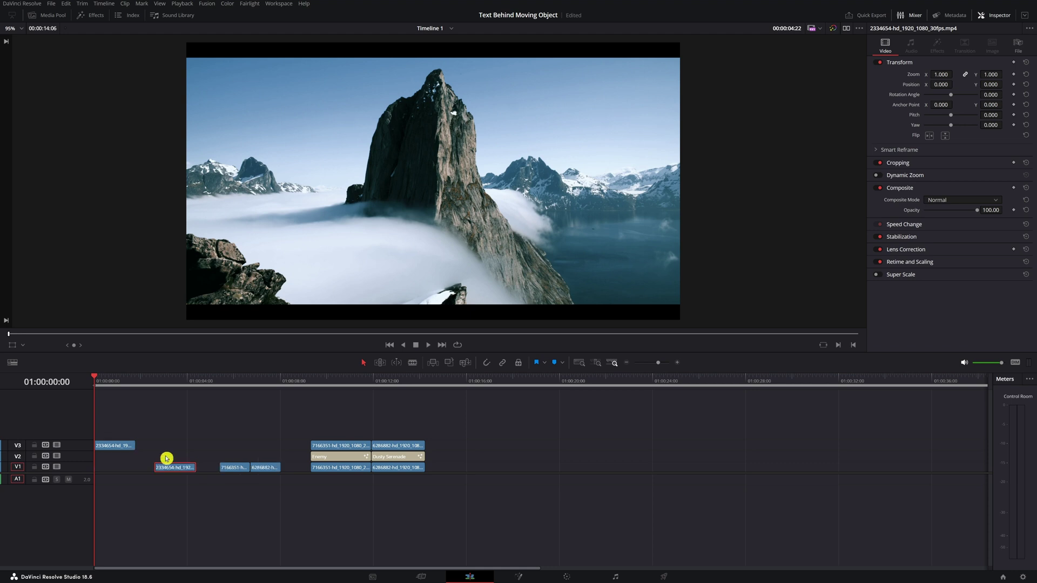
pyautogui.click(106, 448)
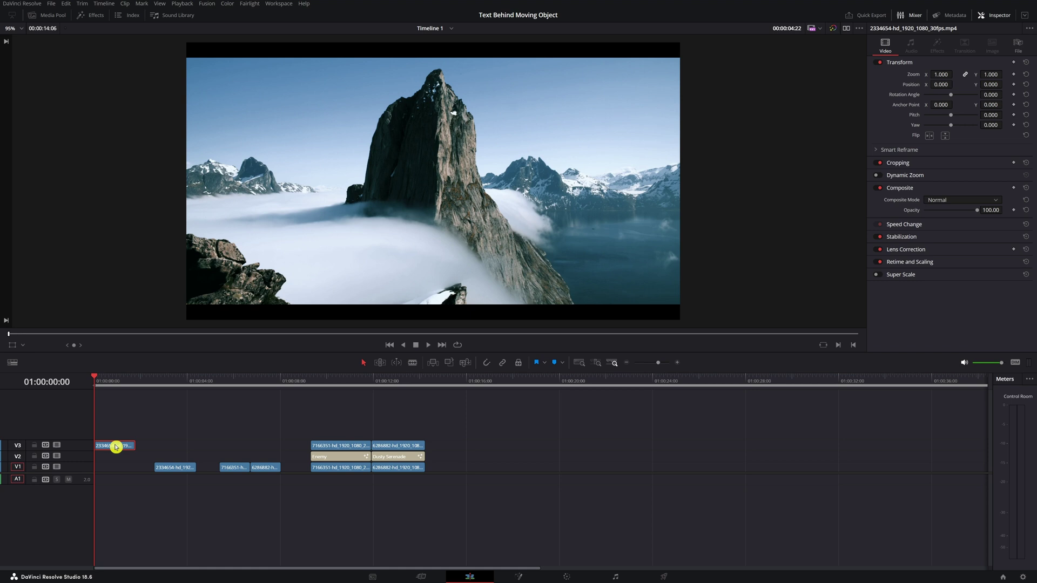
pyautogui.click(567, 577)
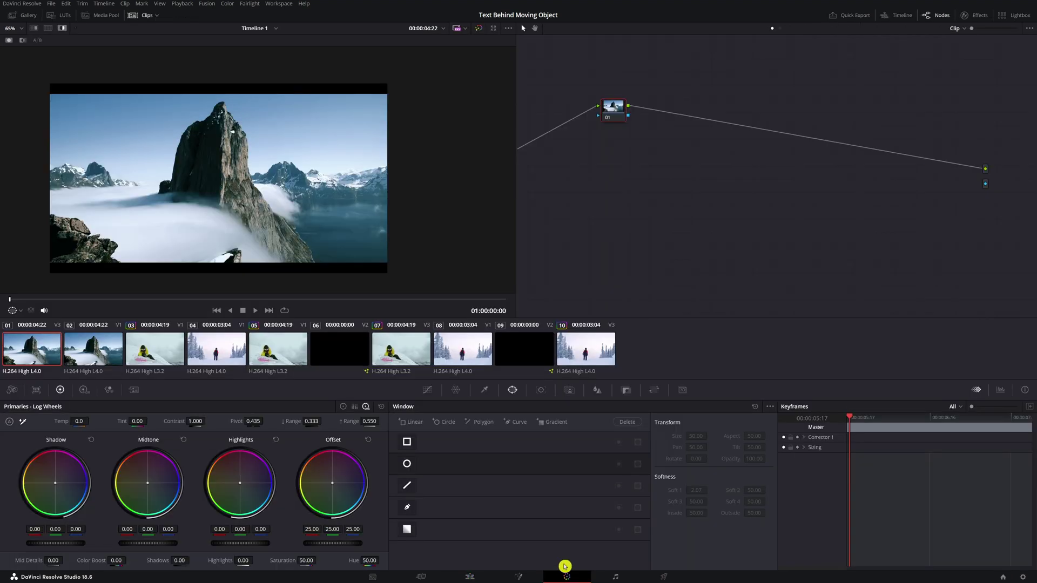
pyautogui.moveTo(704, 155); pyautogui.dragTo(628, 96)
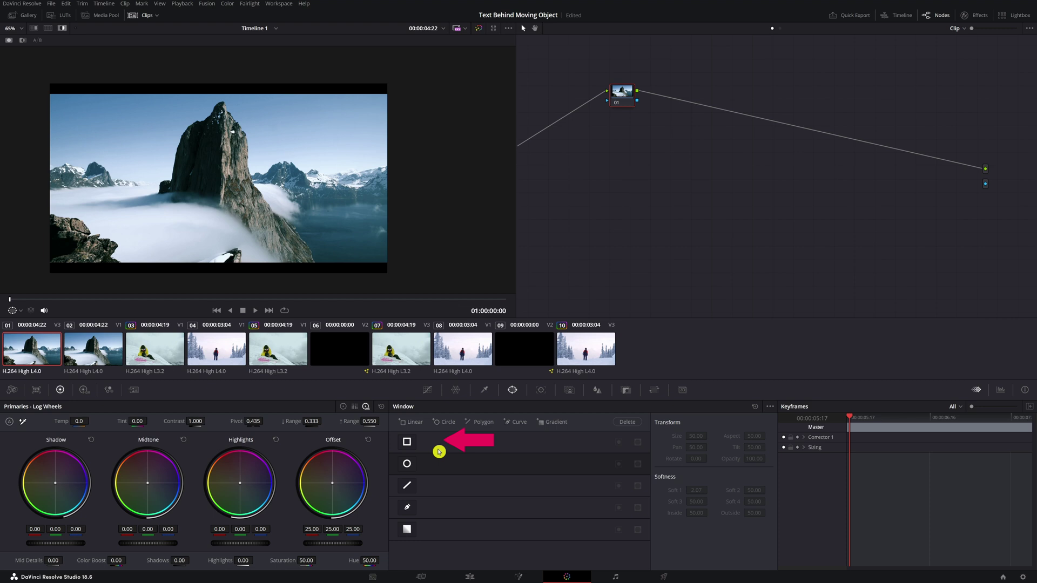
# Try the rectangular, circular and polygon windows on node 01, turning each one off again.
pyautogui.click(409, 444)
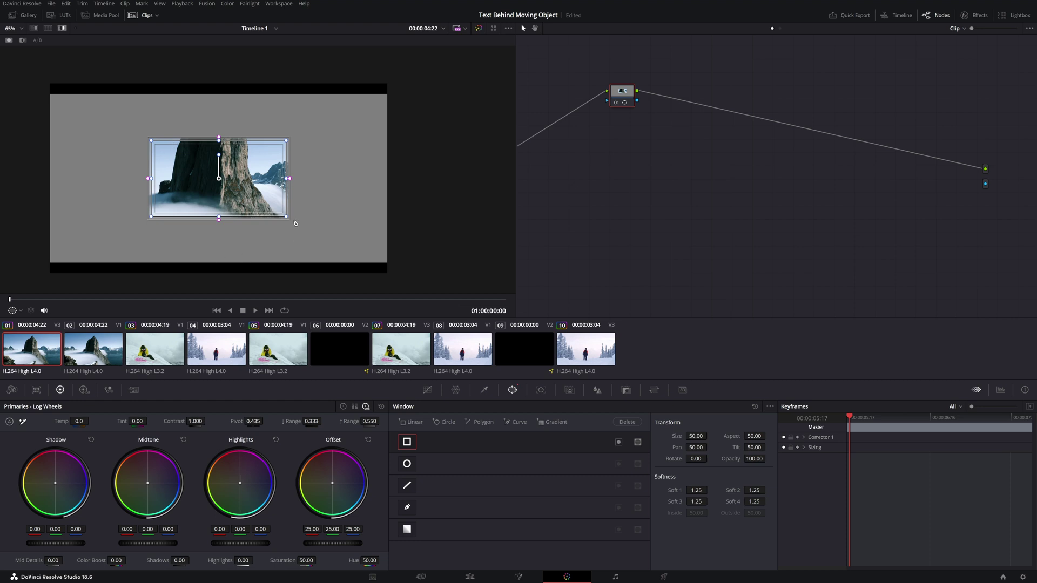
pyautogui.click(407, 442)
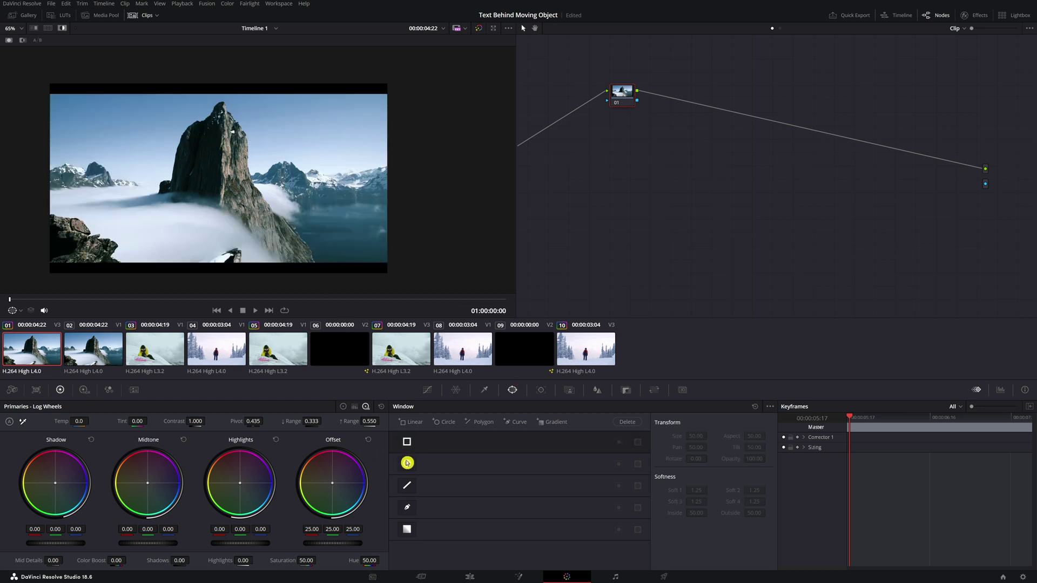
pyautogui.click(407, 463)
pyautogui.click(407, 463)
pyautogui.click(406, 486)
pyautogui.click(407, 485)
# Try a closed five-point curve window over the mountains to the right of the tall rock, and reset the node.
pyautogui.click(406, 511)
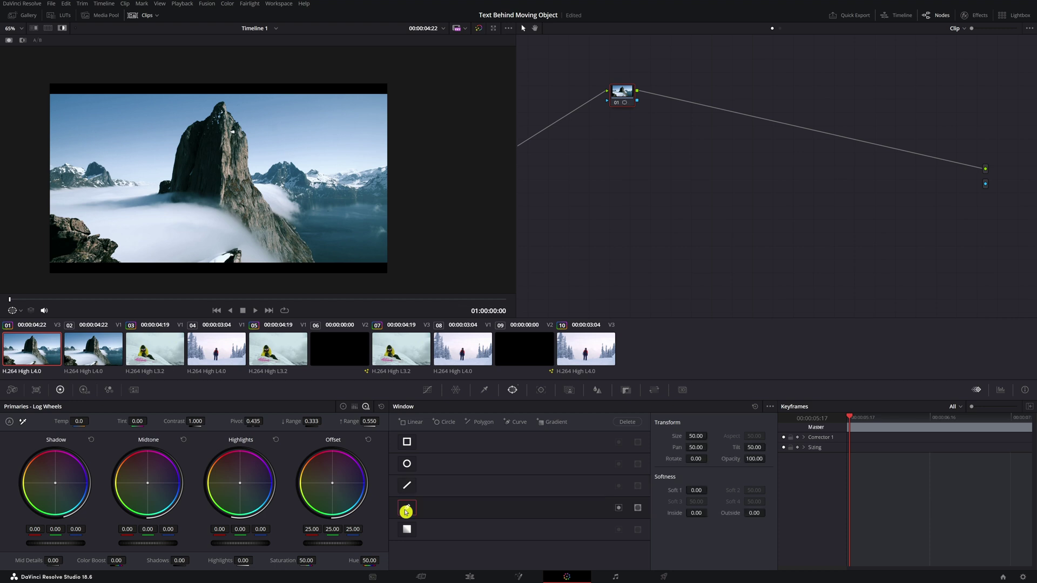
pyautogui.click(355, 181)
pyautogui.click(297, 127)
pyautogui.click(264, 162)
pyautogui.click(277, 189)
pyautogui.click(339, 213)
pyautogui.click(355, 182)
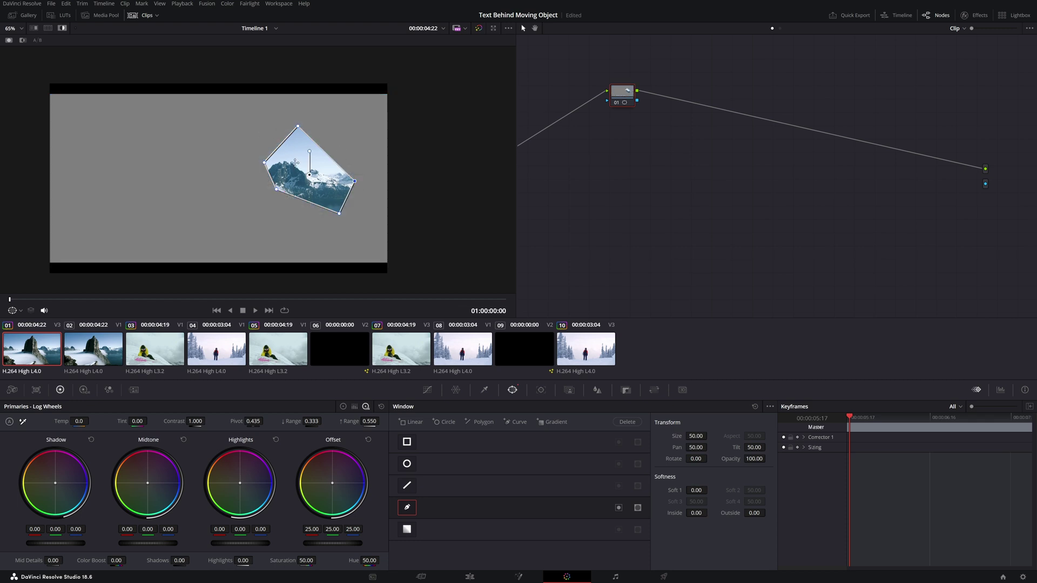
pyautogui.rightClick(629, 92)
pyautogui.click(632, 95)
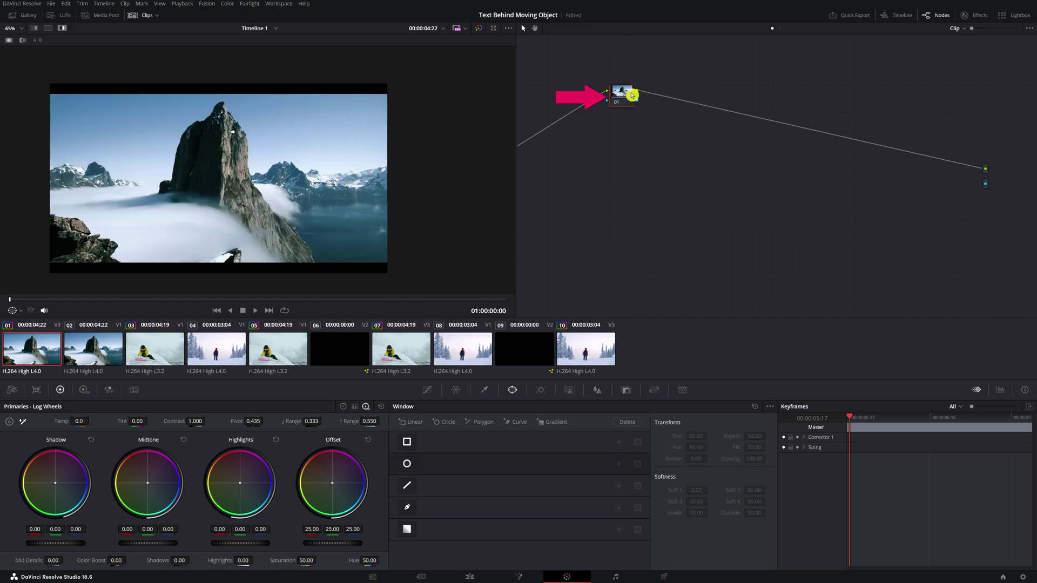
# Try a gradient window on node 01, rotating its direction about 90 degrees, and reset the node.
pyautogui.click(407, 529)
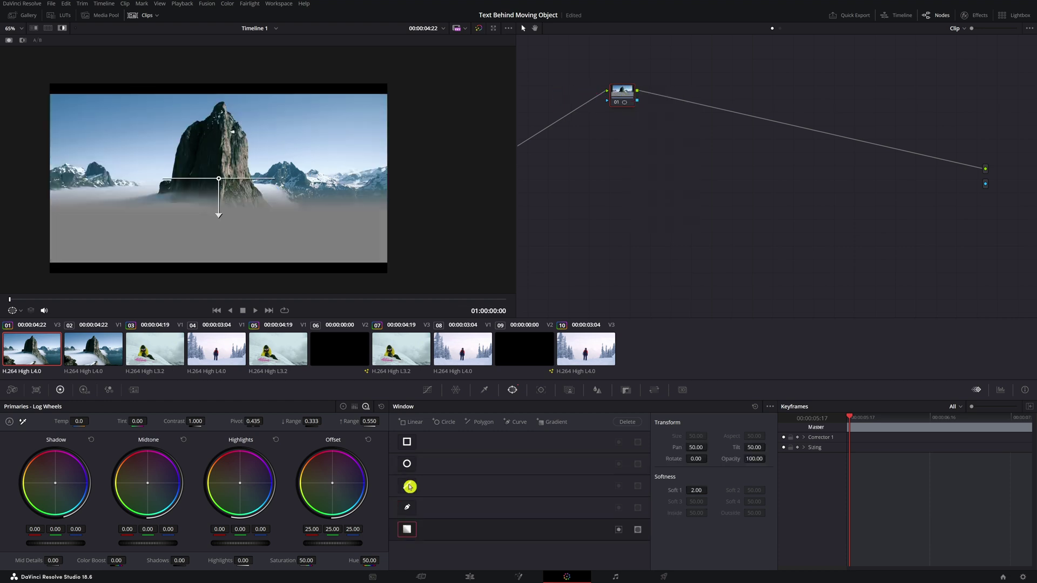
pyautogui.moveTo(221, 213); pyautogui.dragTo(180, 179)
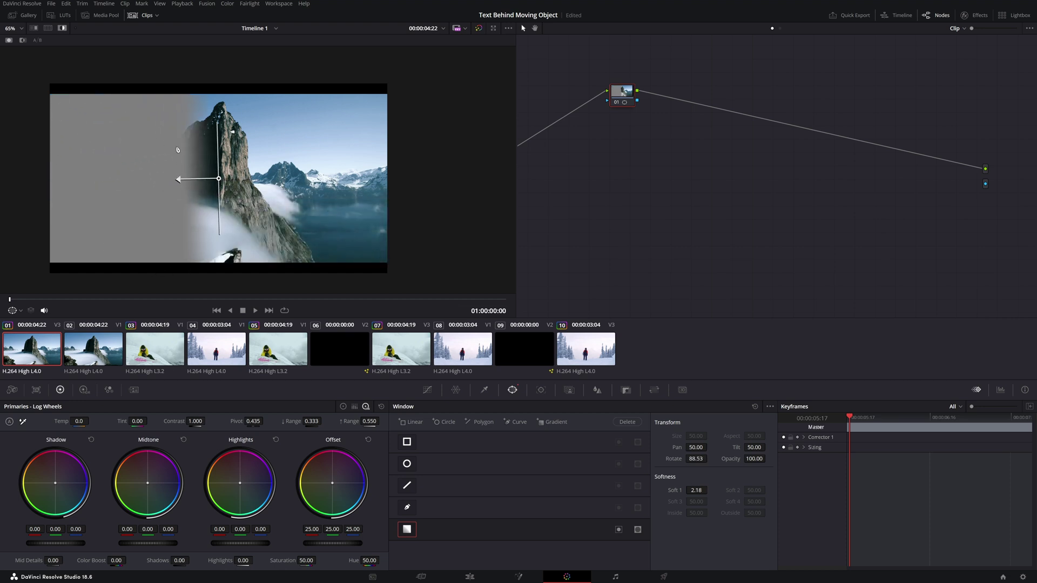
pyautogui.moveTo(182, 180); pyautogui.dragTo(228, 123)
pyautogui.rightClick(621, 91)
pyautogui.click(625, 96)
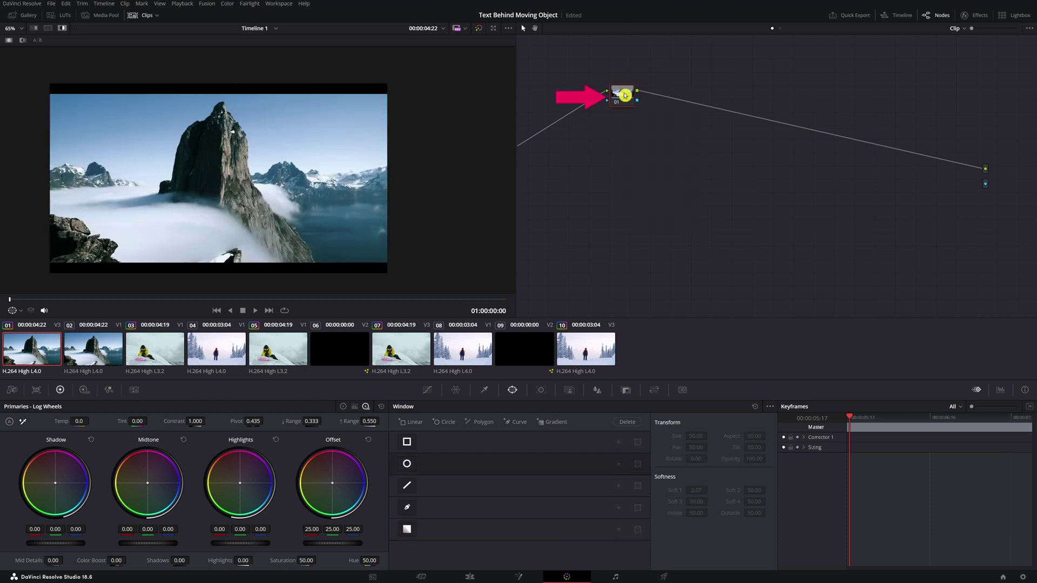
# Start a curve window outside the picture's left border and bend its first segments onto the snowy ridge.
pyautogui.click(409, 510)
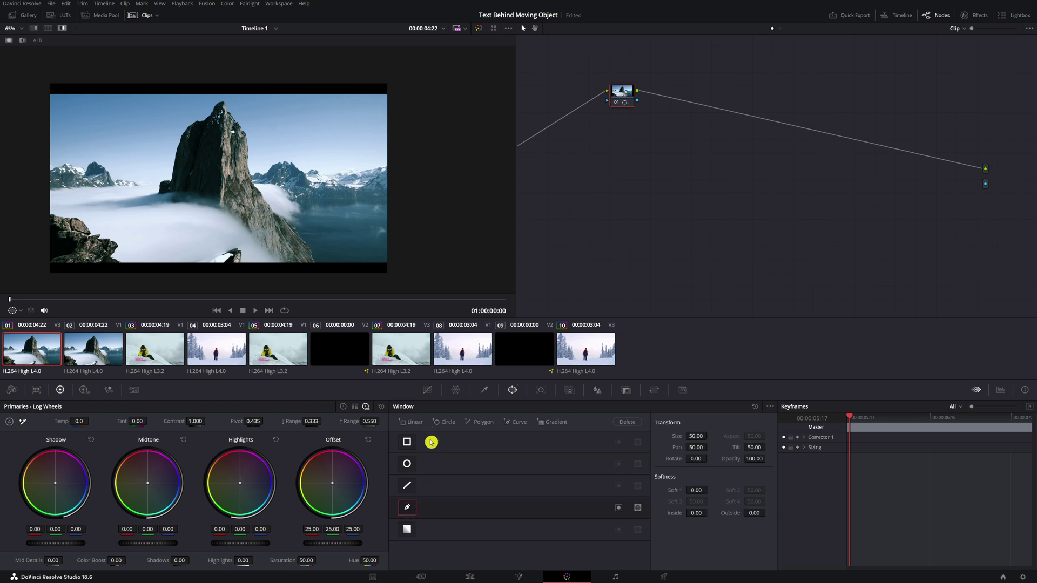
pyautogui.moveTo(171, 142); pyautogui.dragTo(286, 139)
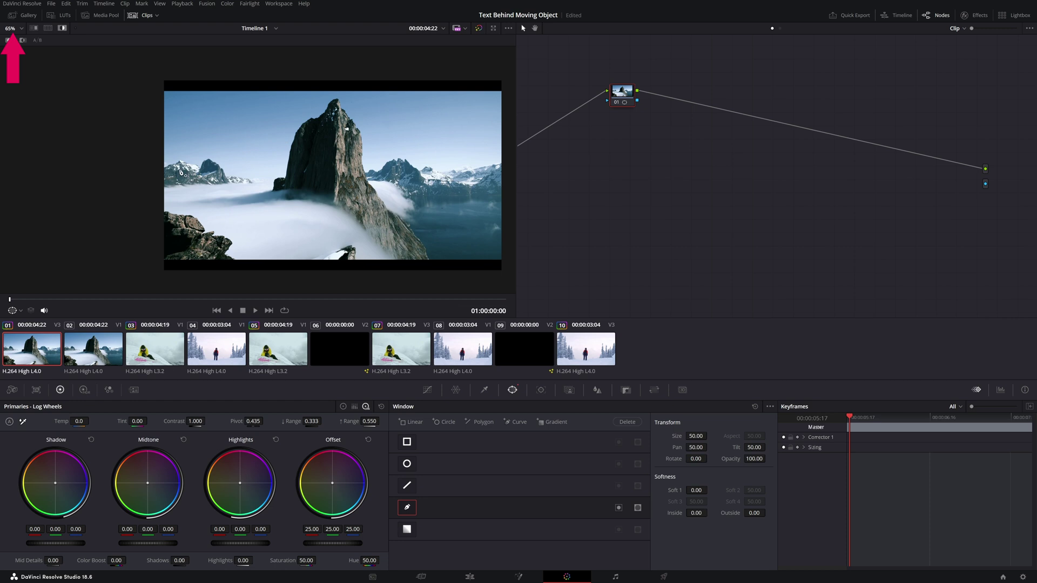
pyautogui.scroll(5, 181, 173)
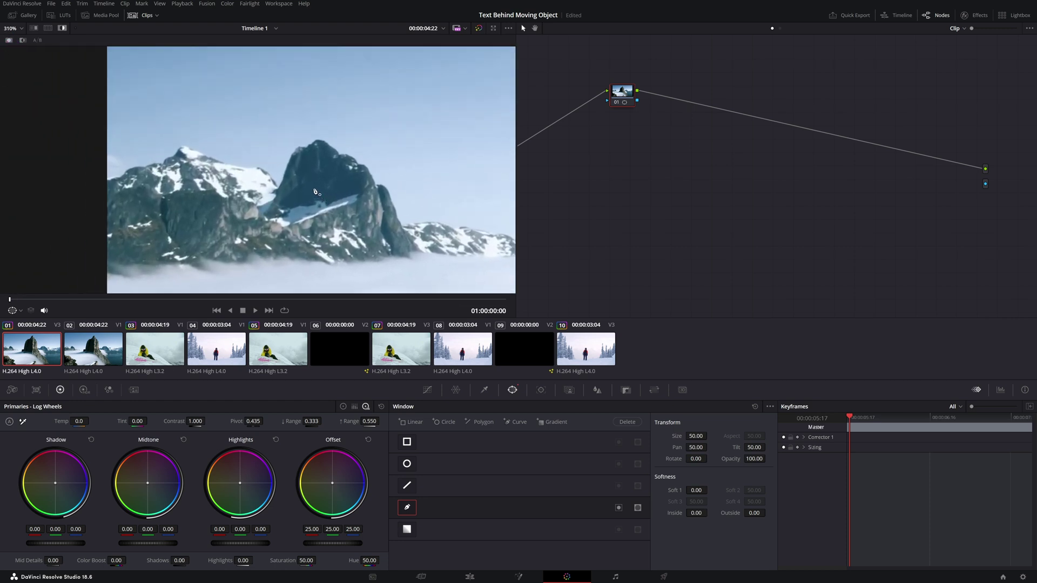
pyautogui.moveTo(115, 121); pyautogui.dragTo(218, 137)
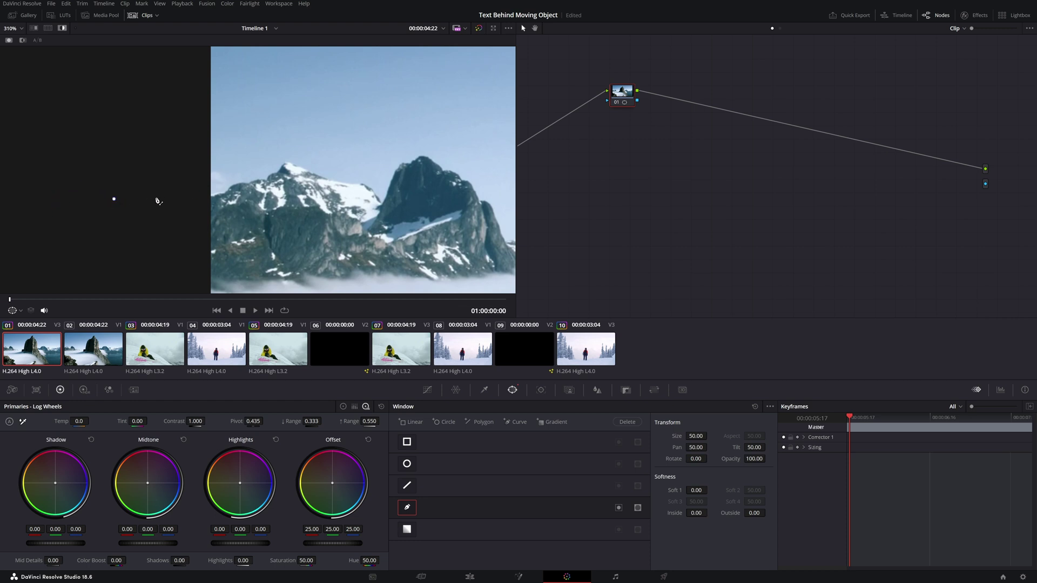
pyautogui.click(193, 192)
pyautogui.click(224, 193)
pyautogui.moveTo(225, 192); pyautogui.dragTo(231, 190)
pyautogui.scroll(6, 230, 191)
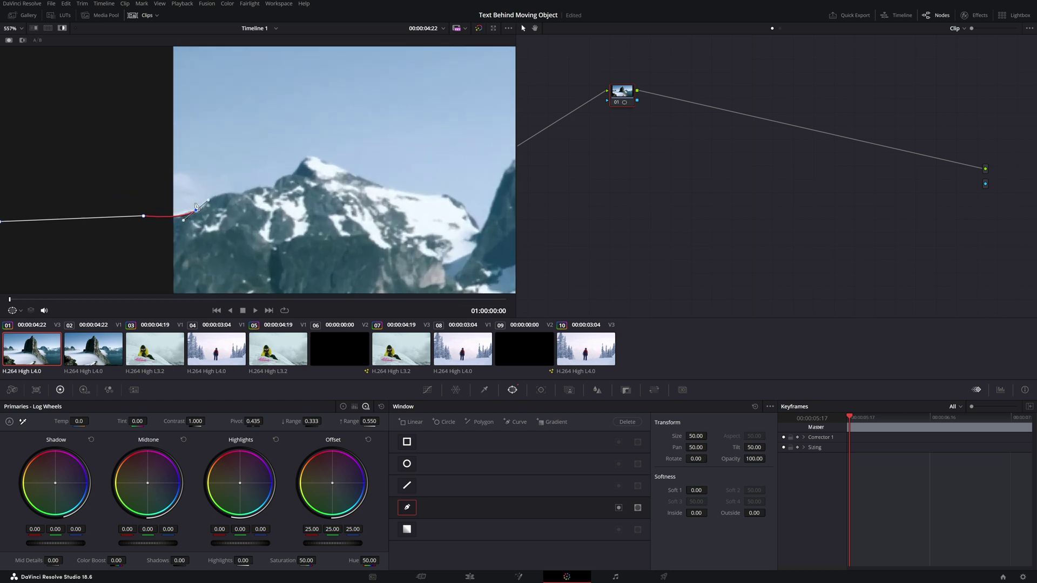
pyautogui.moveTo(180, 224)
pyautogui.mouseDown()
pyautogui.moveTo(197, 228)
pyautogui.moveTo(171, 215)
pyautogui.moveTo(143, 172)
pyautogui.moveTo(187, 220)
pyautogui.moveTo(176, 208)
pyautogui.moveTo(184, 211)
pyautogui.mouseUp()
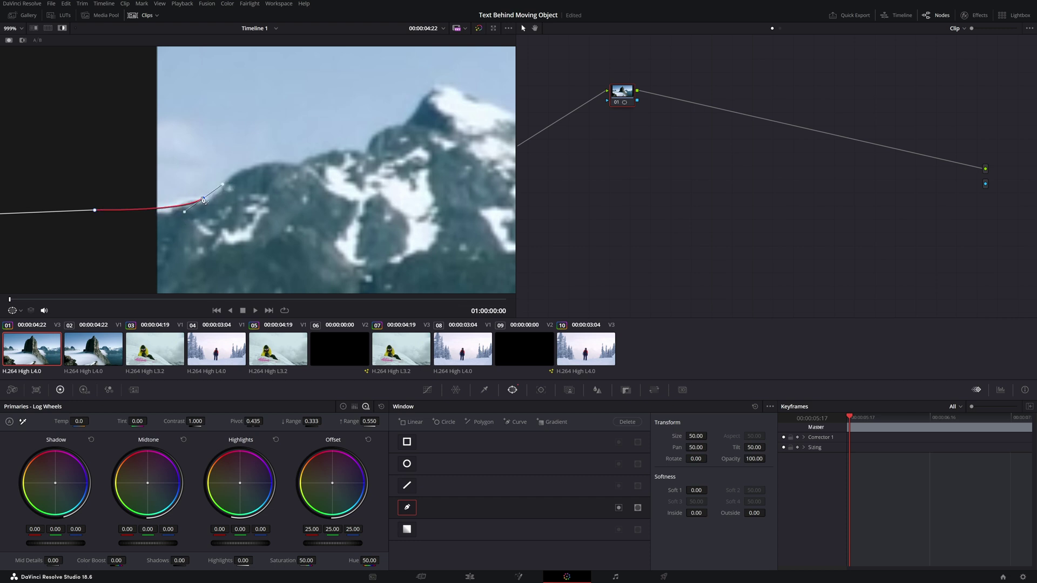
# Trace the skyline point by point along the ridges, the cloud edge and the contour of the tall rock.
pyautogui.click(234, 171)
pyautogui.click(278, 162)
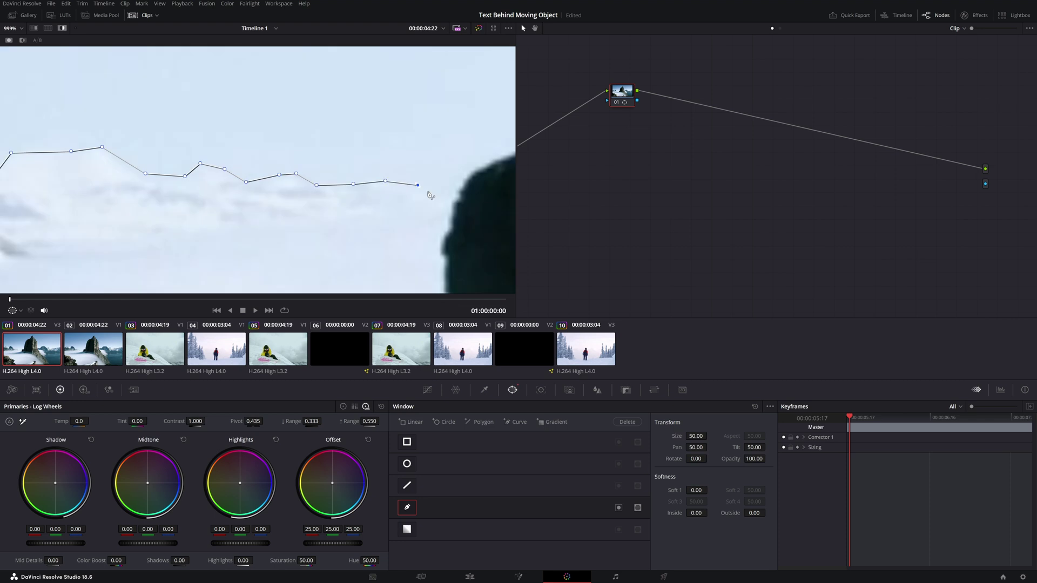
pyautogui.click(338, 208)
pyautogui.click(375, 99)
pyautogui.click(391, 200)
pyautogui.click(381, 149)
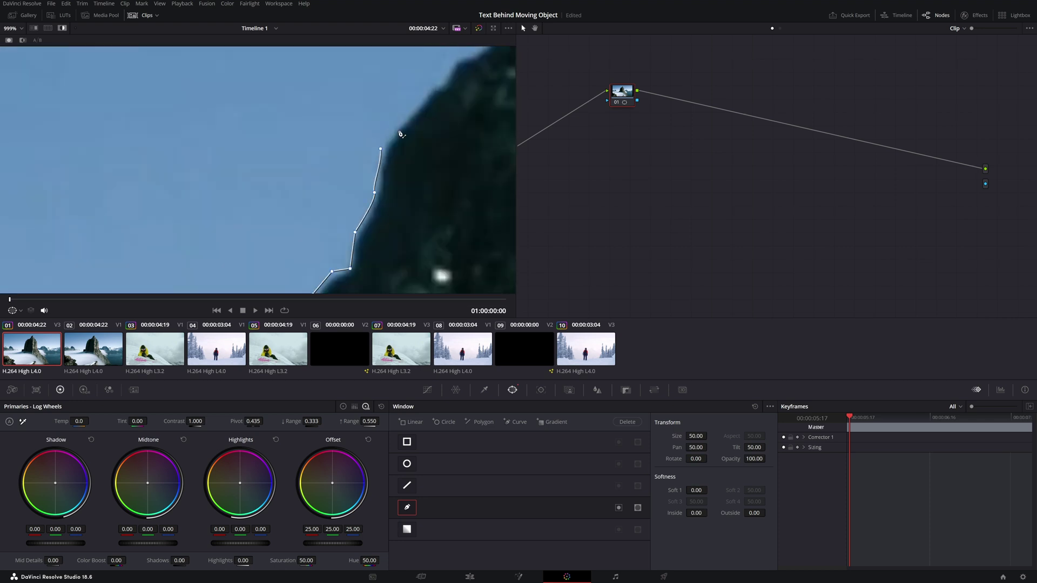
# Close the curve window by running its outline outside the frame and beneath the picture back to its first point.
pyautogui.scroll(-10, 401, 134)
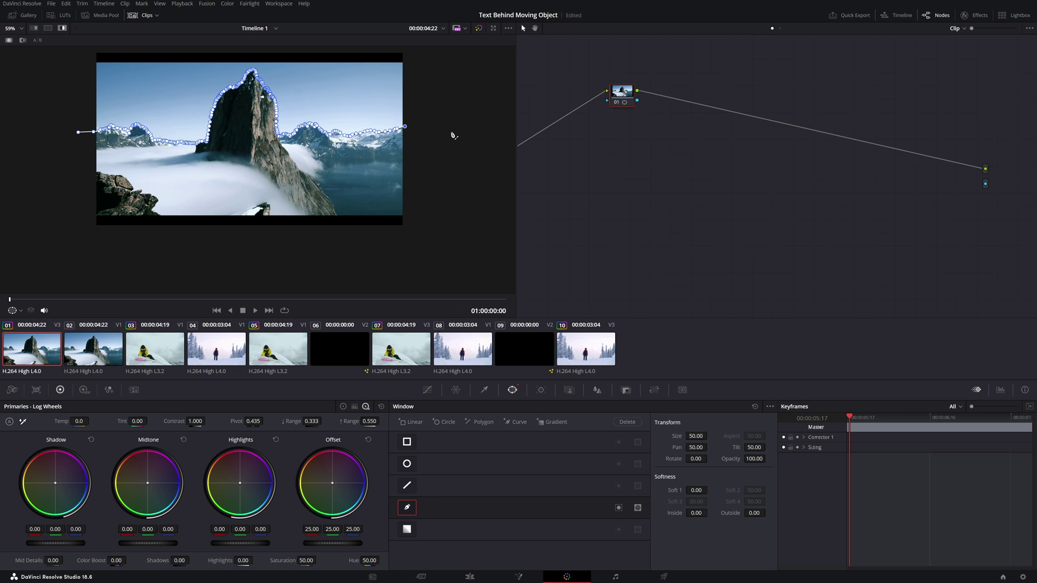
pyautogui.click(477, 151)
pyautogui.click(472, 283)
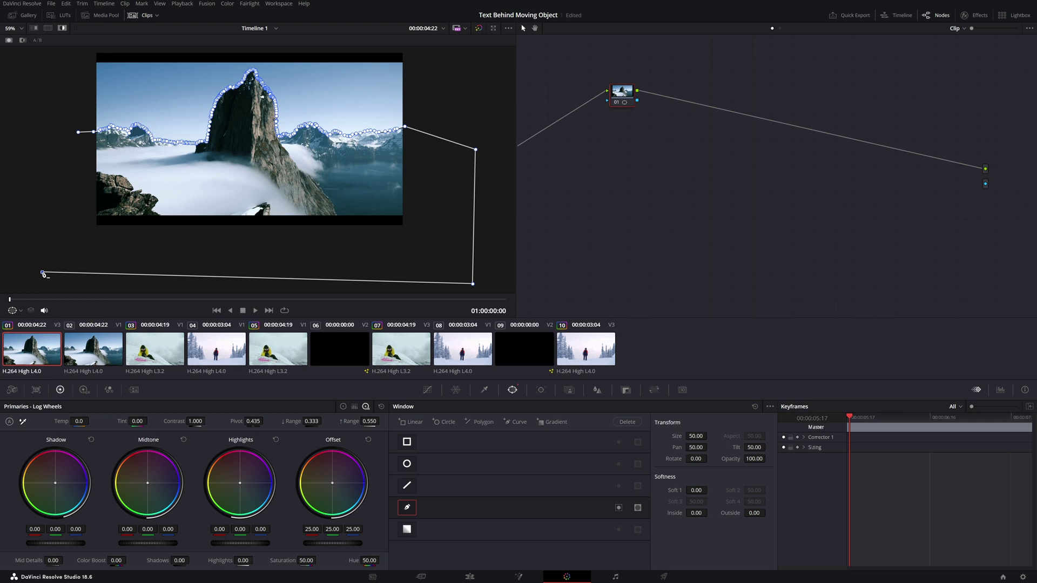
pyautogui.click(79, 133)
pyautogui.scroll(2, 277, 122)
pyautogui.scroll(-5, 364, 228)
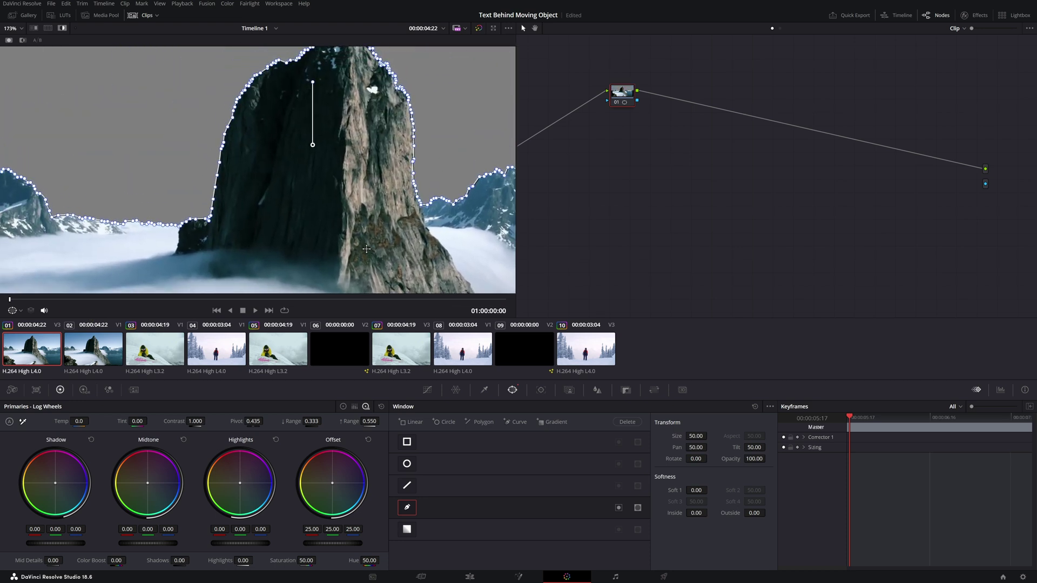
pyautogui.moveTo(266, 179); pyautogui.dragTo(226, 177)
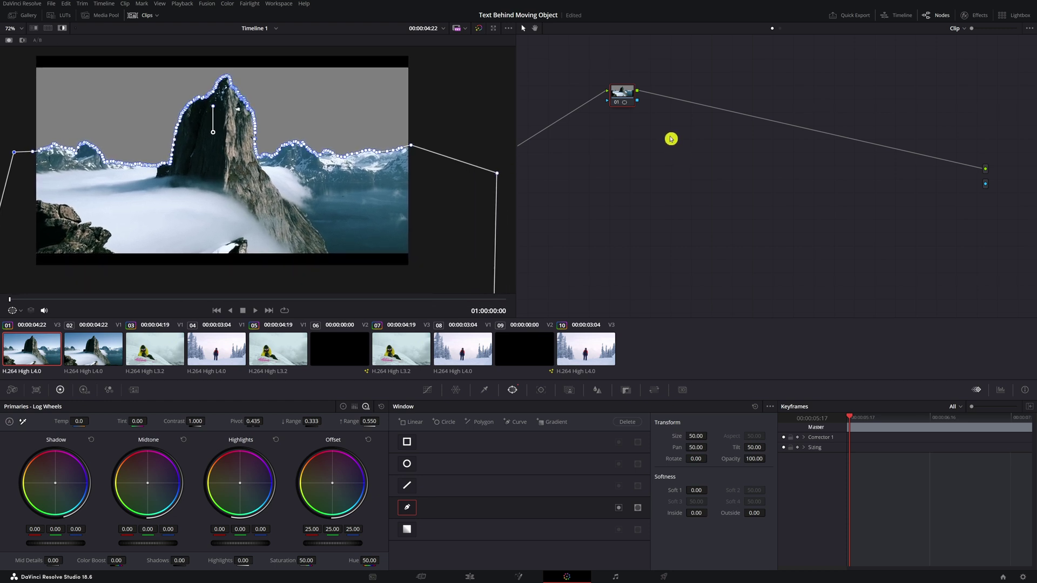
# Add an alpha output, connect node 01's alpha to it, and return to the Edit page.
pyautogui.rightClick(669, 138)
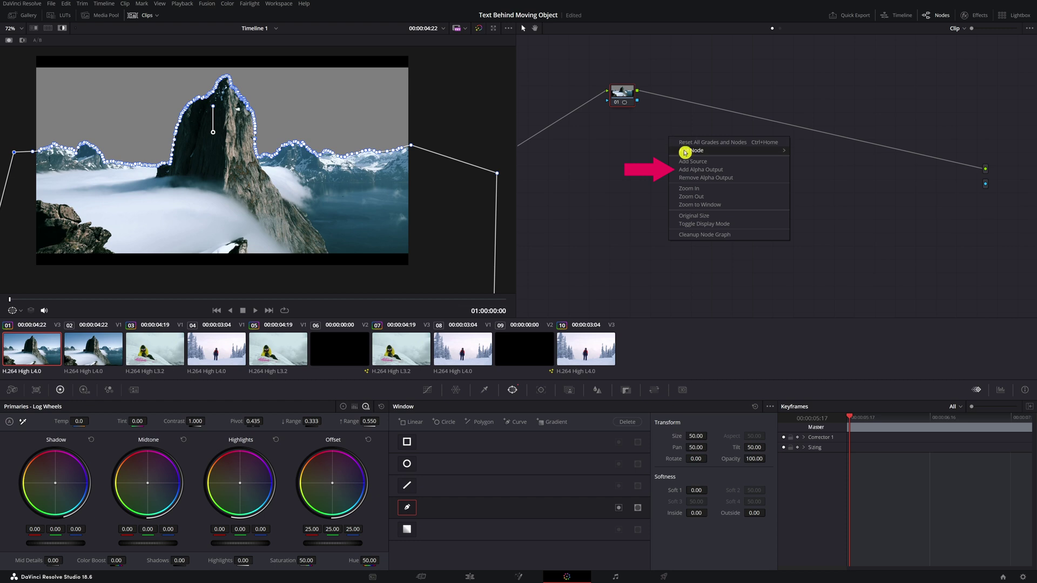
pyautogui.click(696, 169)
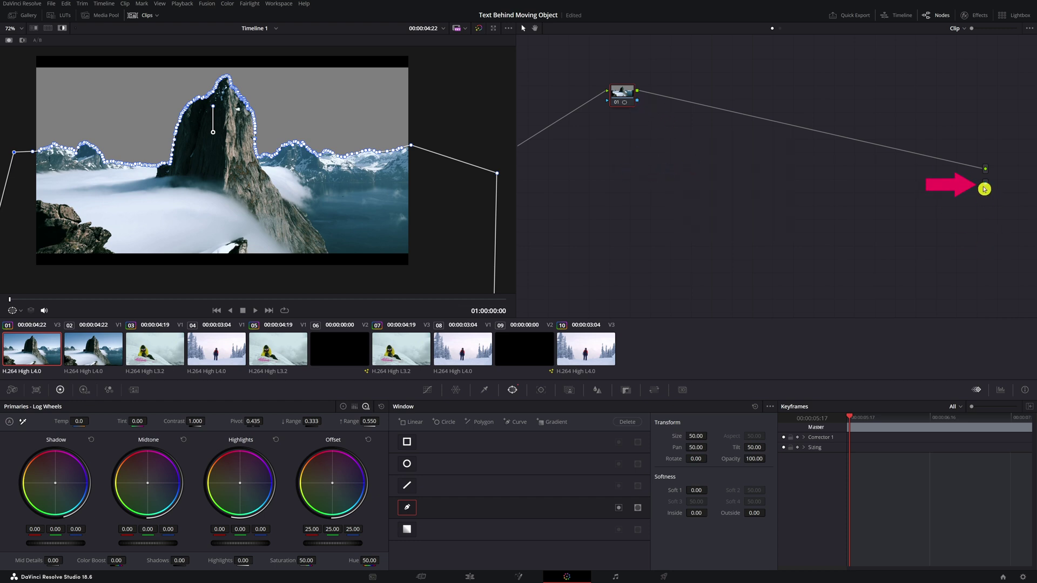
pyautogui.moveTo(638, 101); pyautogui.dragTo(986, 183)
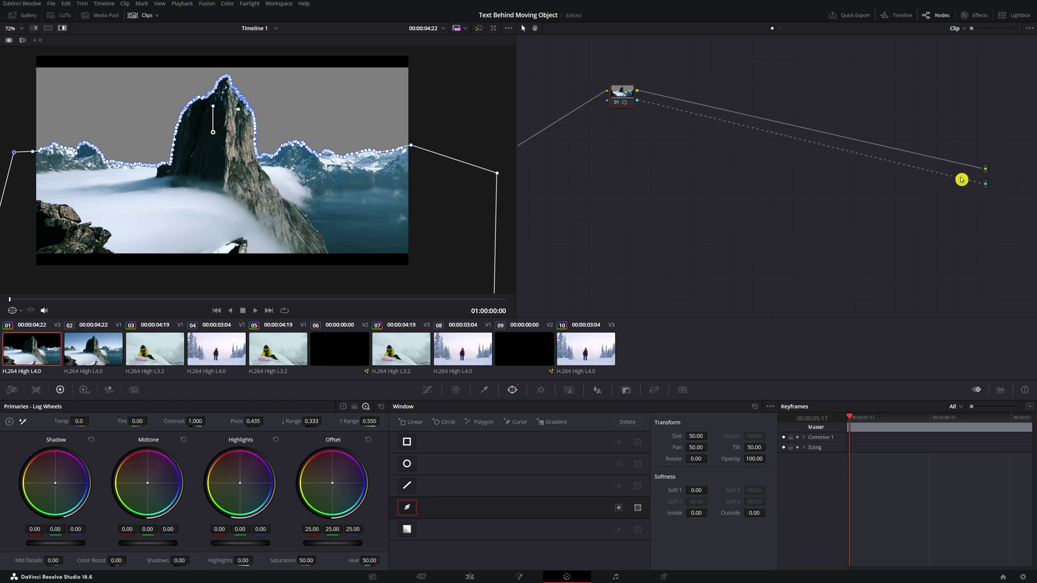
pyautogui.click(469, 578)
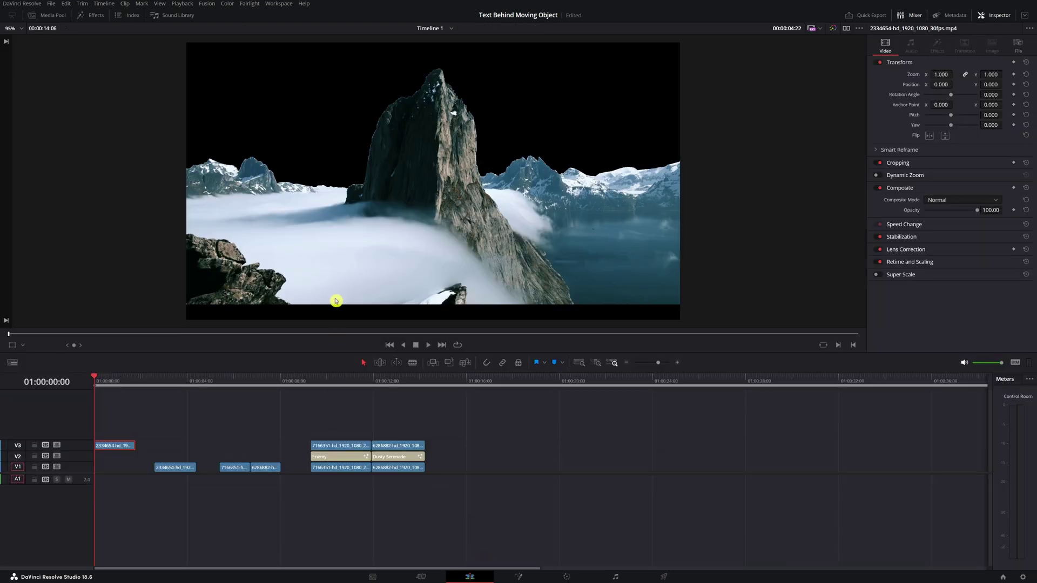
# Examine the cut-out edges along the peak and sides of the masked mountain up close.
pyautogui.scroll(3, 355, 177)
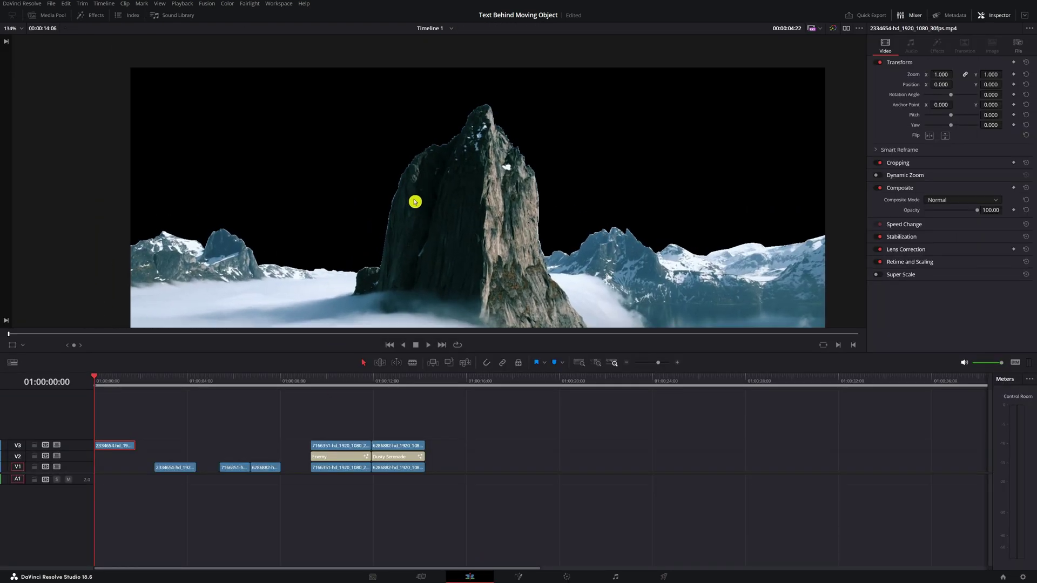
pyautogui.scroll(8, 319, 261)
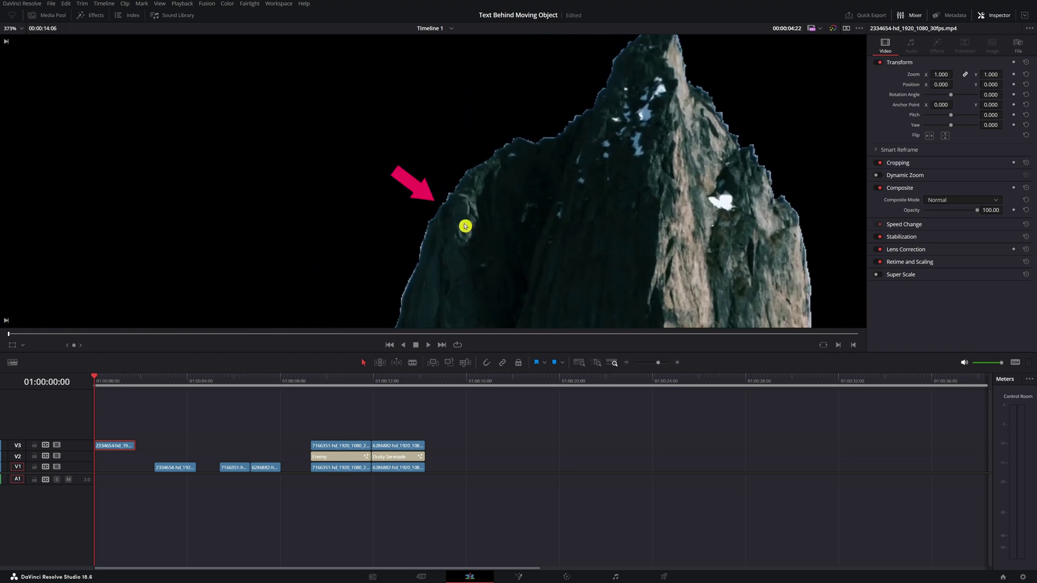
pyautogui.scroll(-10, 372, 248)
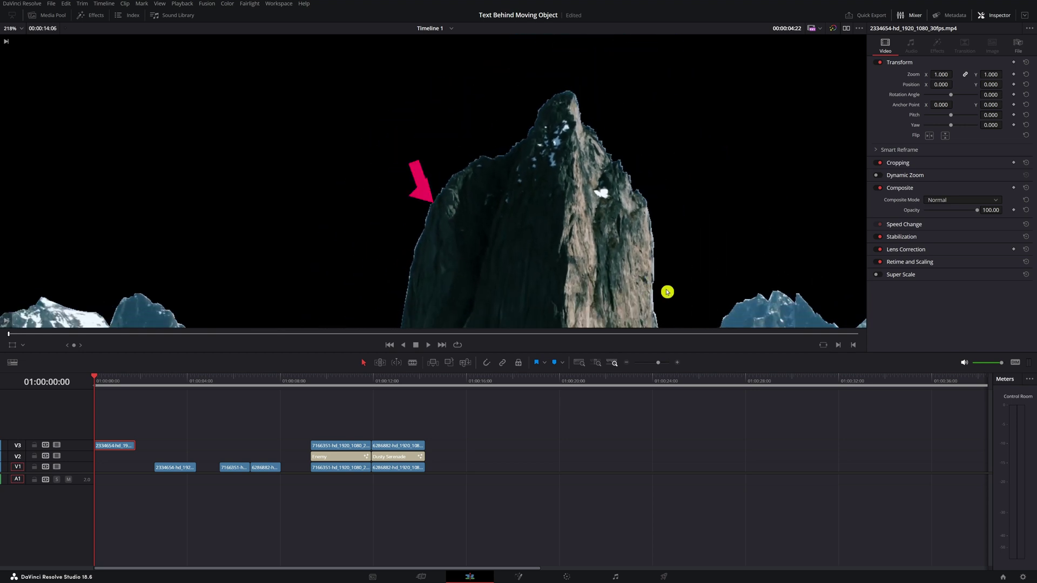
pyautogui.scroll(6, 667, 289)
pyautogui.moveTo(486, 187); pyautogui.dragTo(560, 220)
pyautogui.scroll(6, 362, 212)
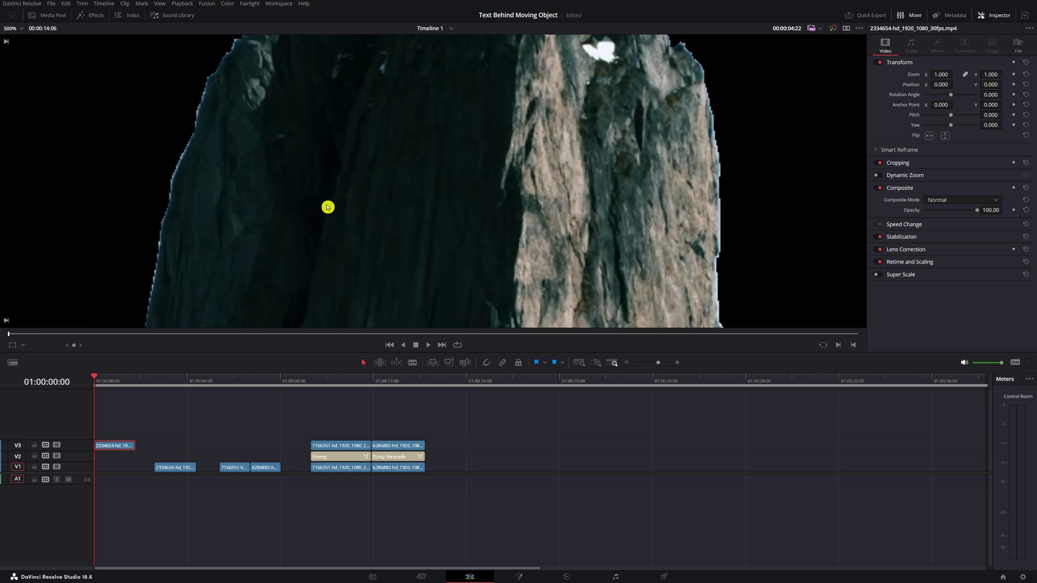
pyautogui.moveTo(328, 207); pyautogui.dragTo(507, 312)
pyautogui.moveTo(608, 148); pyautogui.dragTo(545, 245)
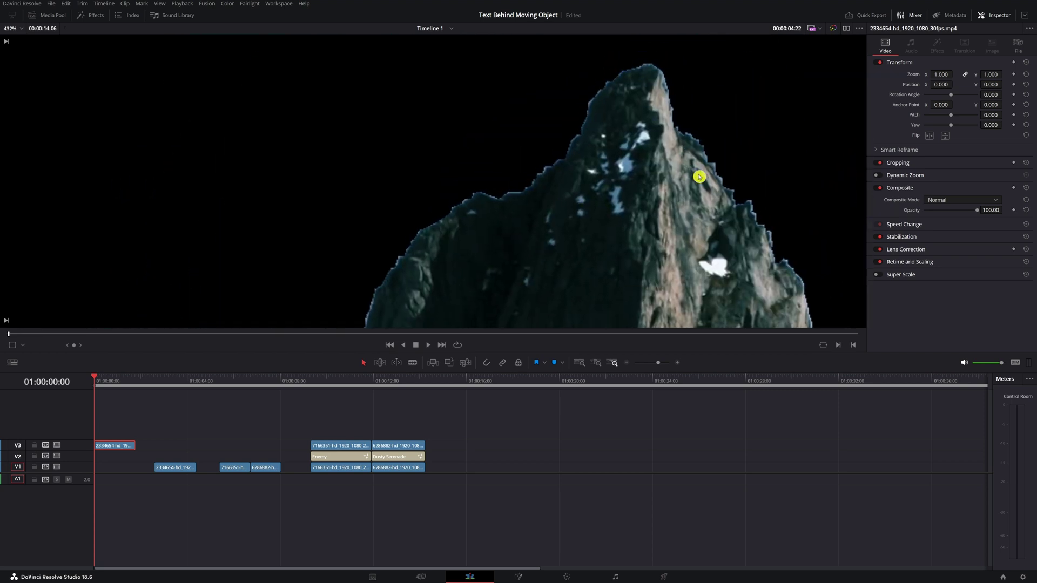
pyautogui.moveTo(757, 216); pyautogui.dragTo(509, 93)
pyautogui.scroll(-4, 508, 93)
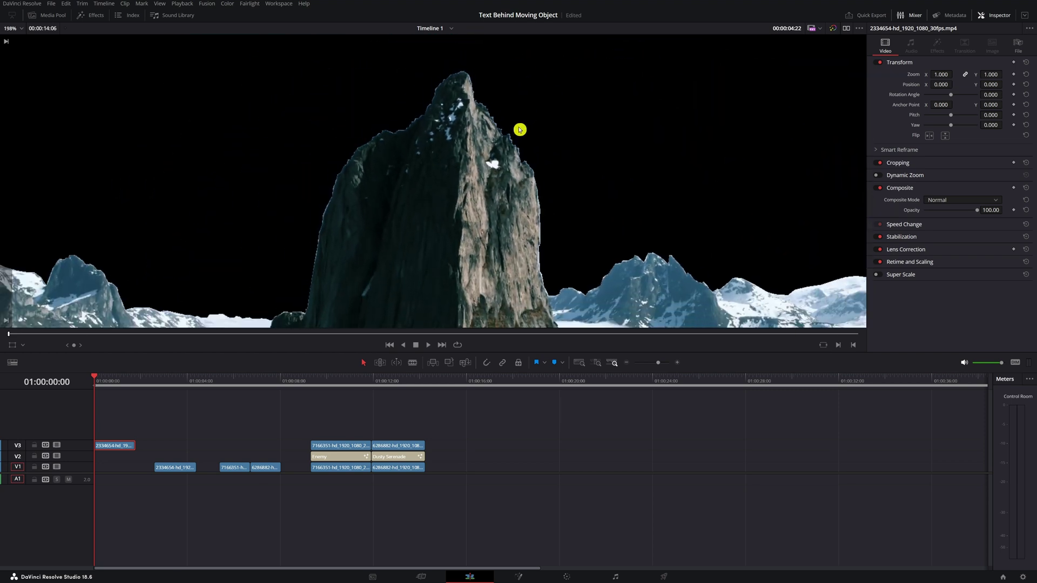
pyautogui.moveTo(360, 166); pyautogui.dragTo(422, 205)
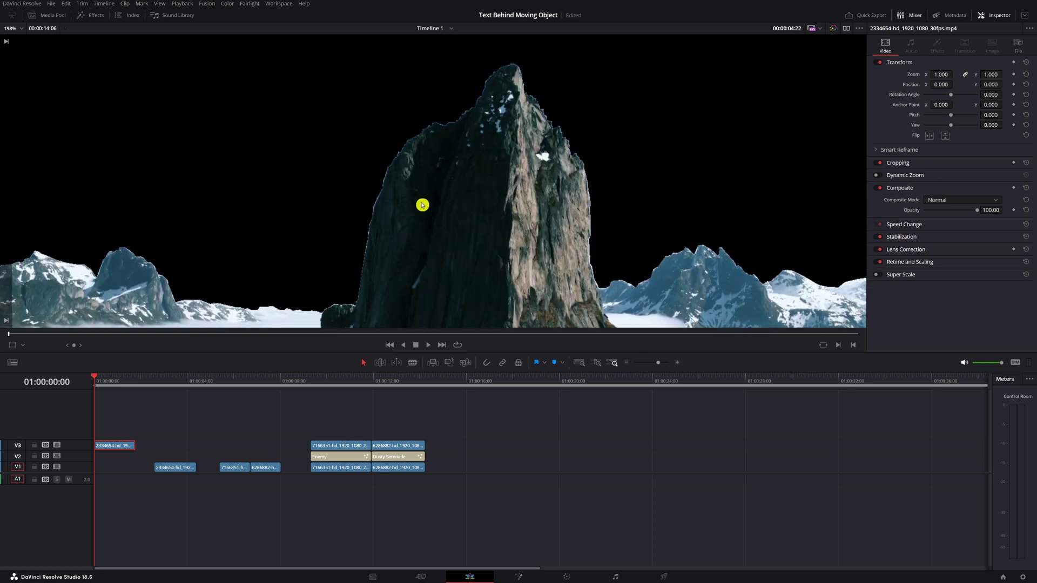
# On the Color page, soften the curve window's edge with Soft 1 at 0.82, Inside at 1.16 and Outside at 1.40.
pyautogui.click(571, 578)
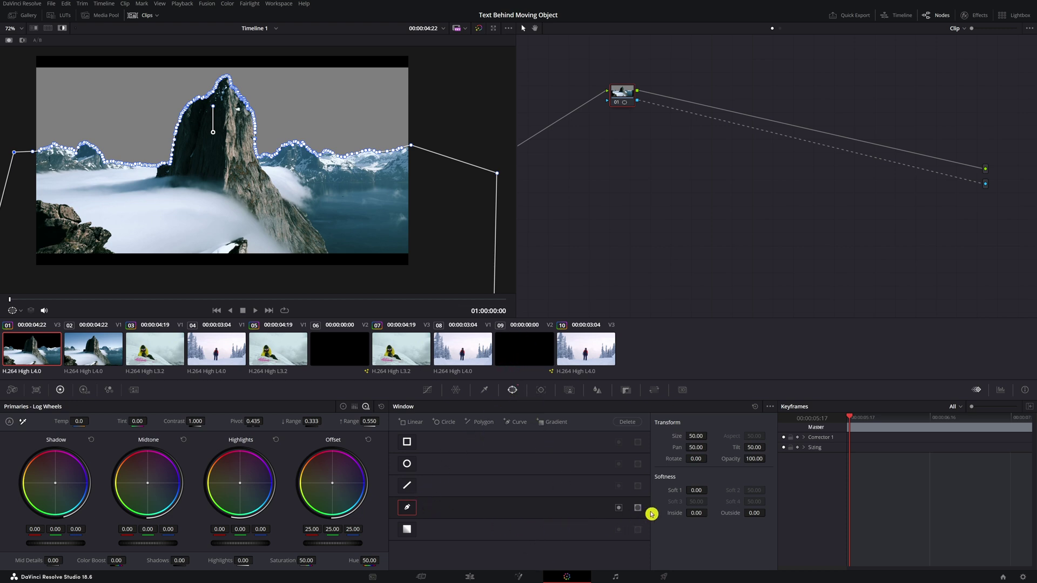
pyautogui.scroll(6, 232, 186)
pyautogui.moveTo(90, 155); pyautogui.dragTo(313, 234)
pyautogui.scroll(8, 314, 234)
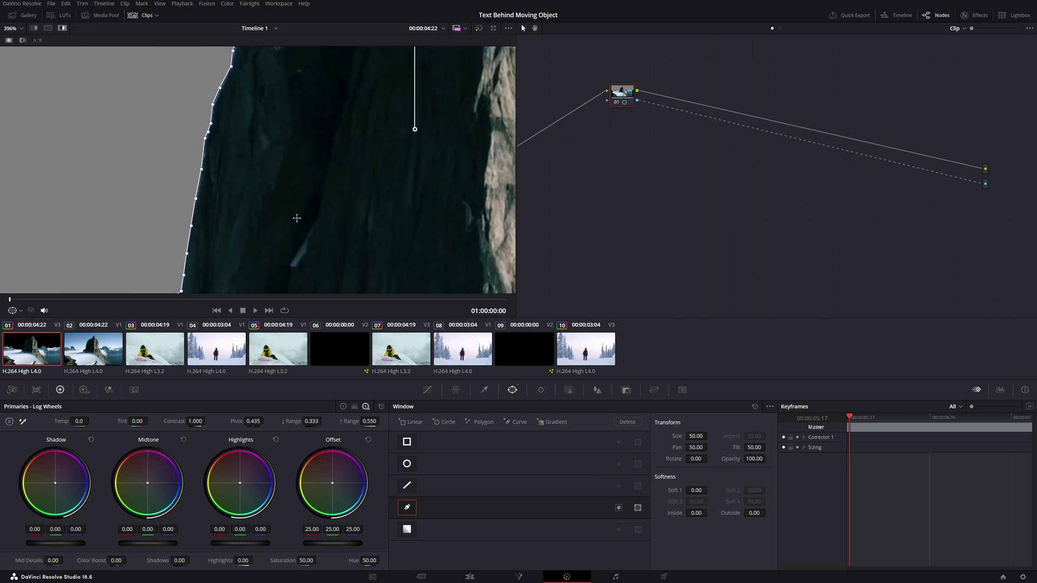
pyautogui.scroll(2, 262, 155)
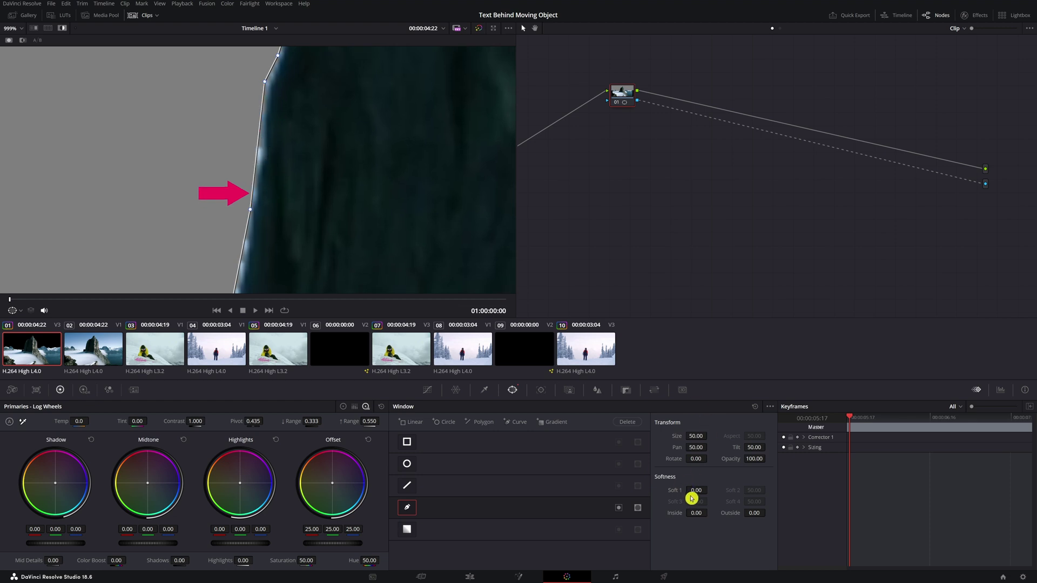
pyautogui.moveTo(696, 490); pyautogui.dragTo(710, 490)
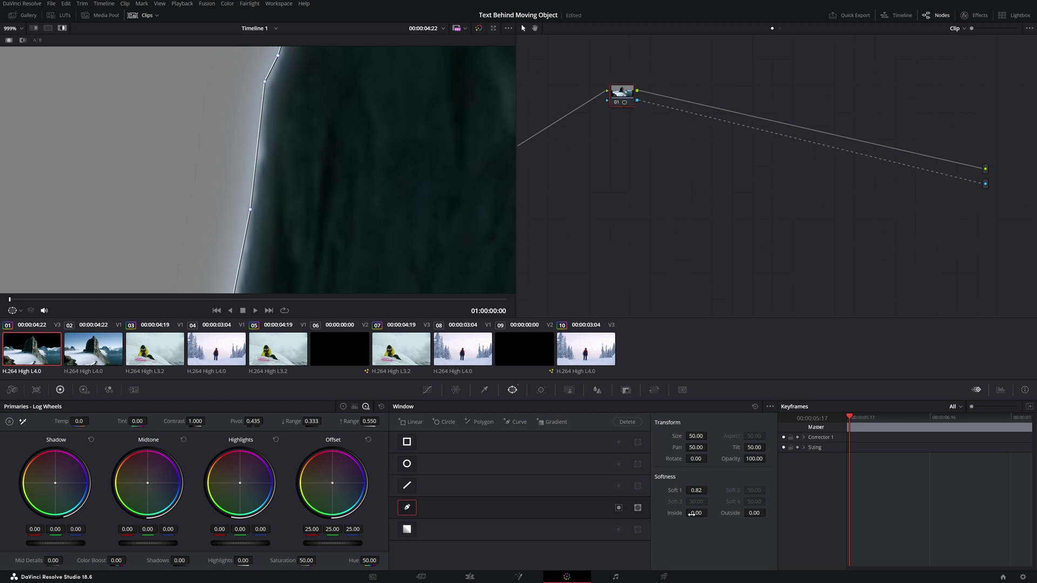
pyautogui.moveTo(697, 513); pyautogui.dragTo(710, 512)
pyautogui.scroll(-10, 432, 215)
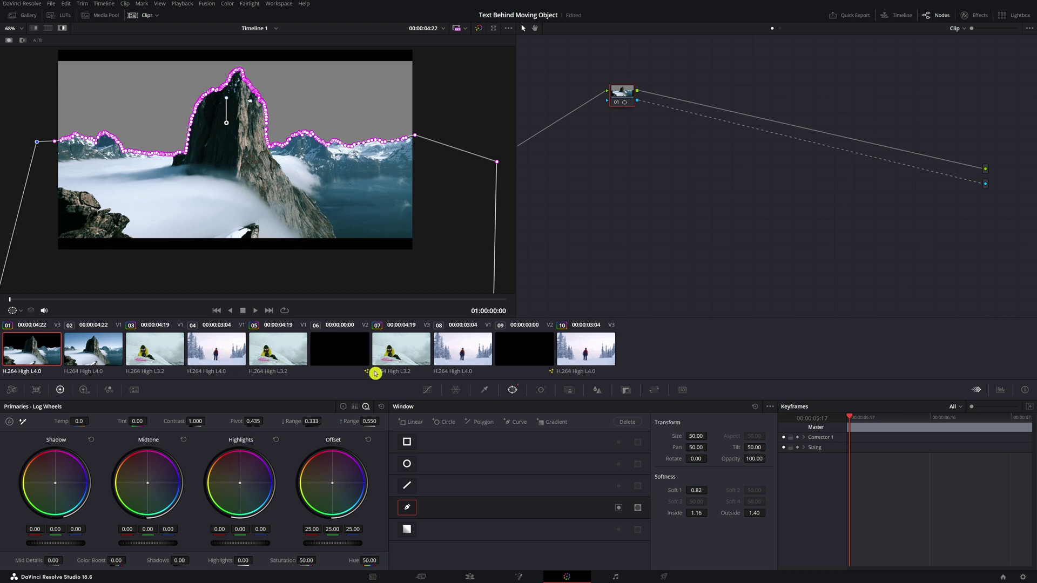
# Track the curve window forward and reverse through the mountain clip.
pyautogui.click(541, 390)
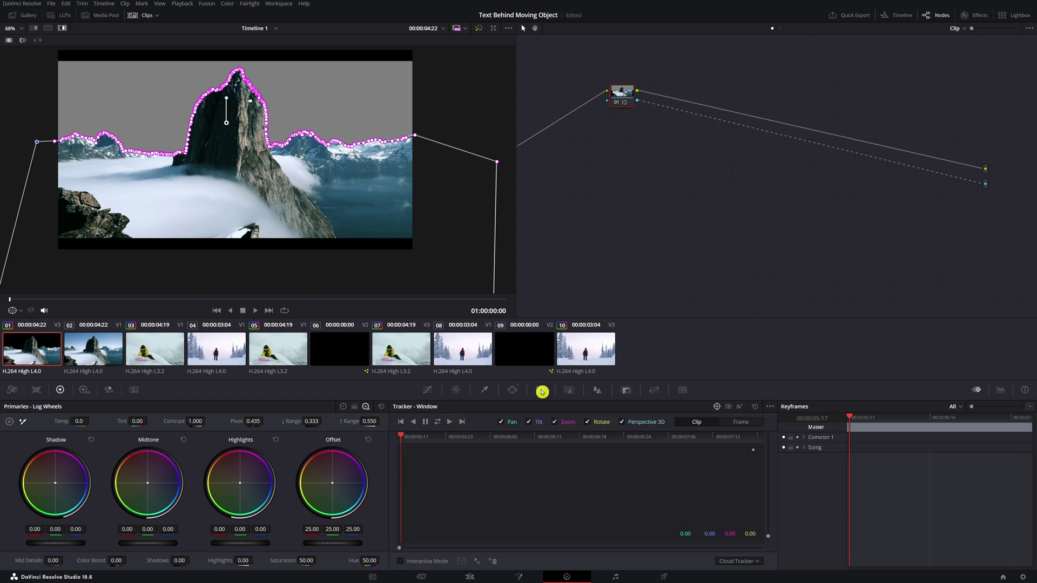
pyautogui.click(437, 424)
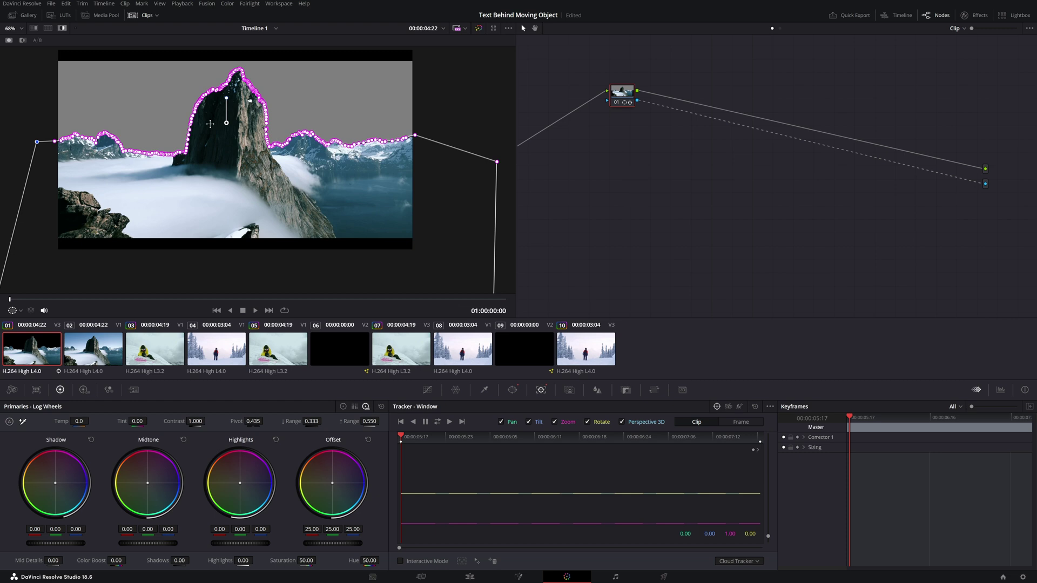
# On the Edit page, move the original mountain clip on V1 to the timeline start, directly beneath the masked copy.
pyautogui.click(470, 577)
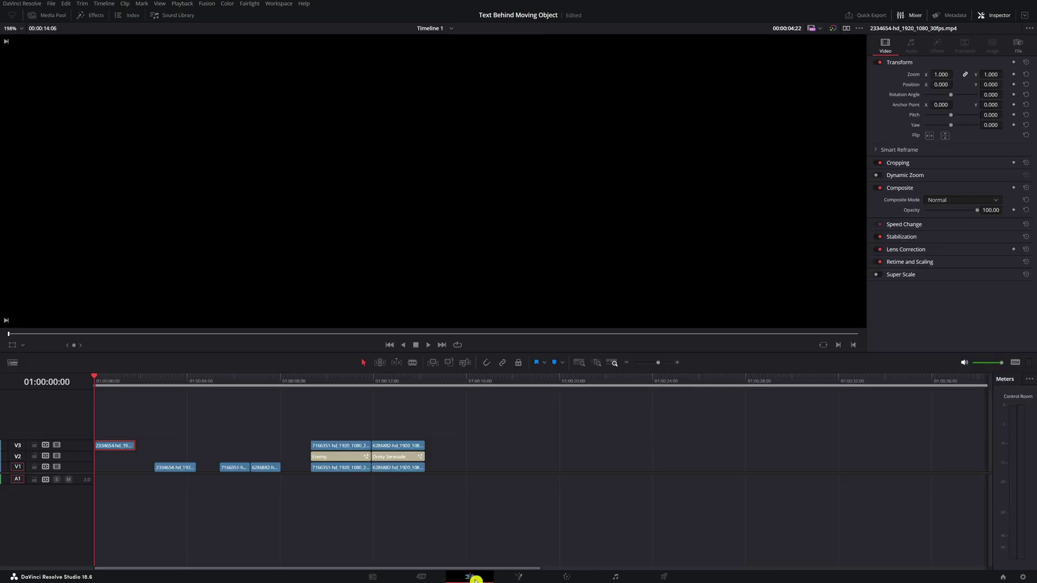
pyautogui.click(177, 468)
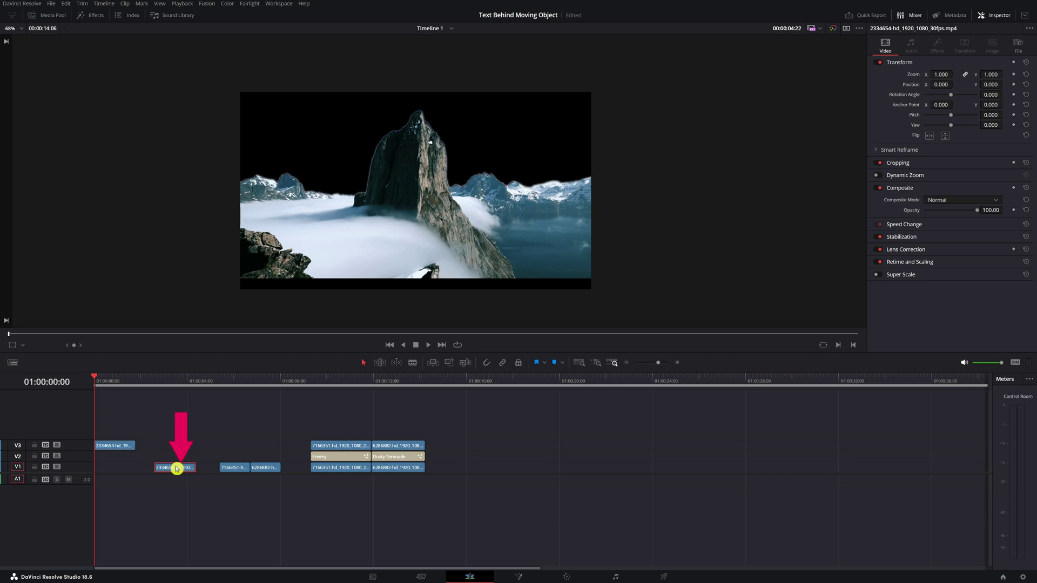
pyautogui.moveTo(177, 467); pyautogui.dragTo(101, 473)
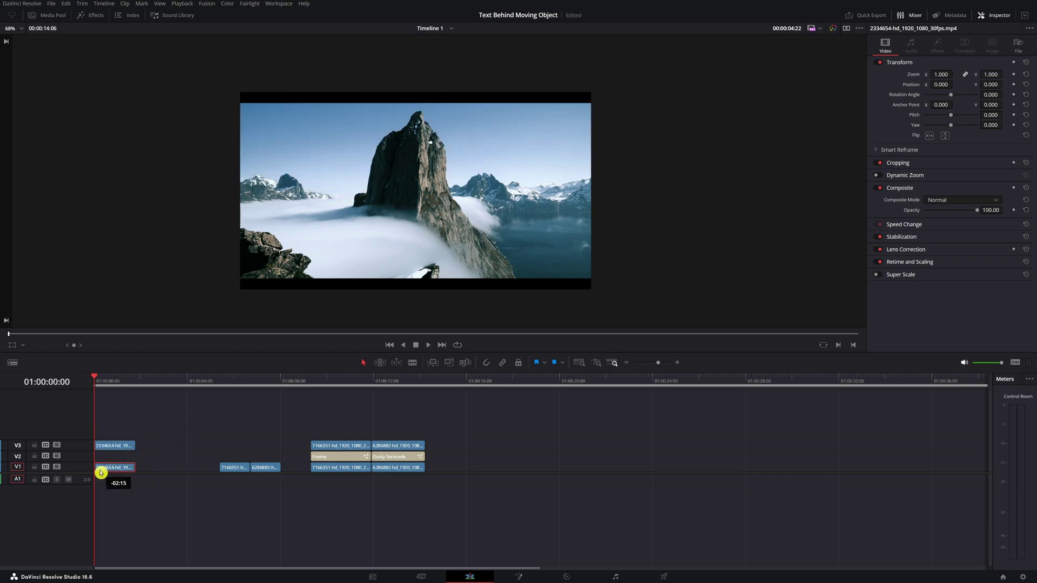
# Try shifting the masked V3 clip's position against the original below, and reset the position.
pyautogui.click(110, 456)
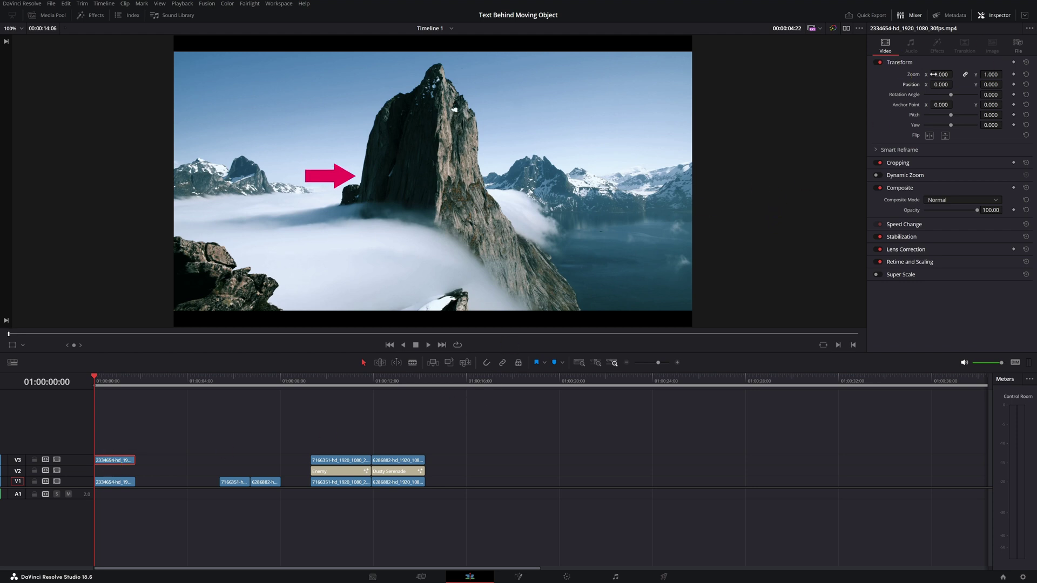
pyautogui.moveTo(990, 84)
pyautogui.mouseDown()
pyautogui.moveTo(853, 84)
pyautogui.moveTo(998, 84)
pyautogui.moveTo(988, 84)
pyautogui.mouseUp()
pyautogui.doubleClick(918, 84)
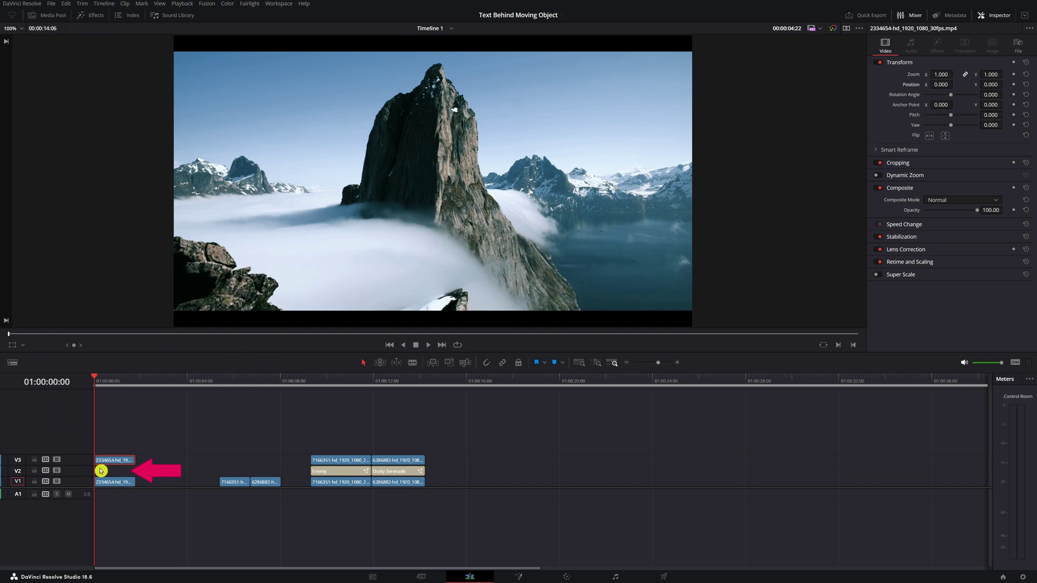
# Add a basic Text title on V2 between the two mountain clips and trim it to their length.
pyautogui.click(92, 16)
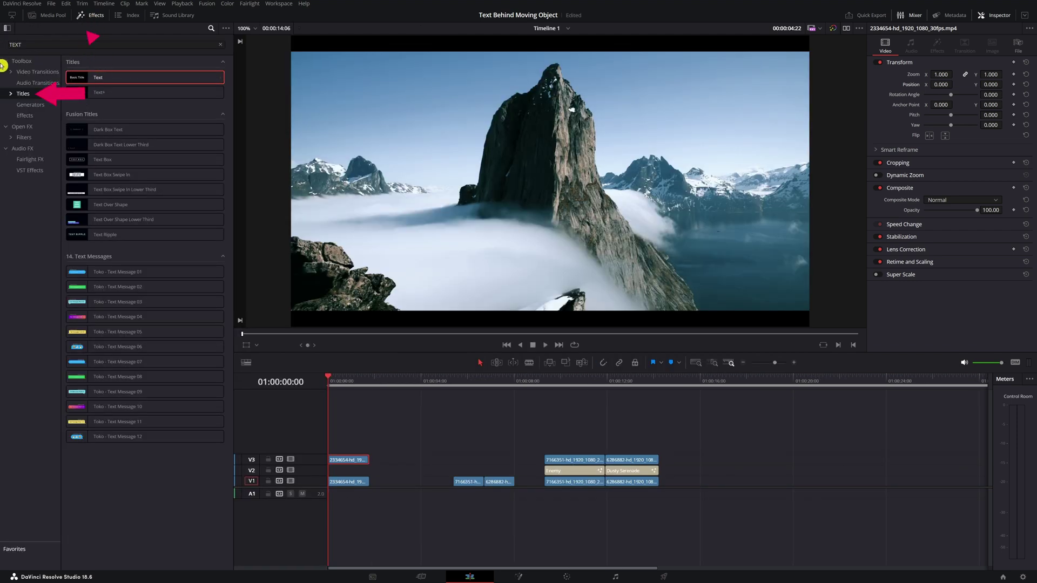
pyautogui.moveTo(76, 76); pyautogui.dragTo(356, 472)
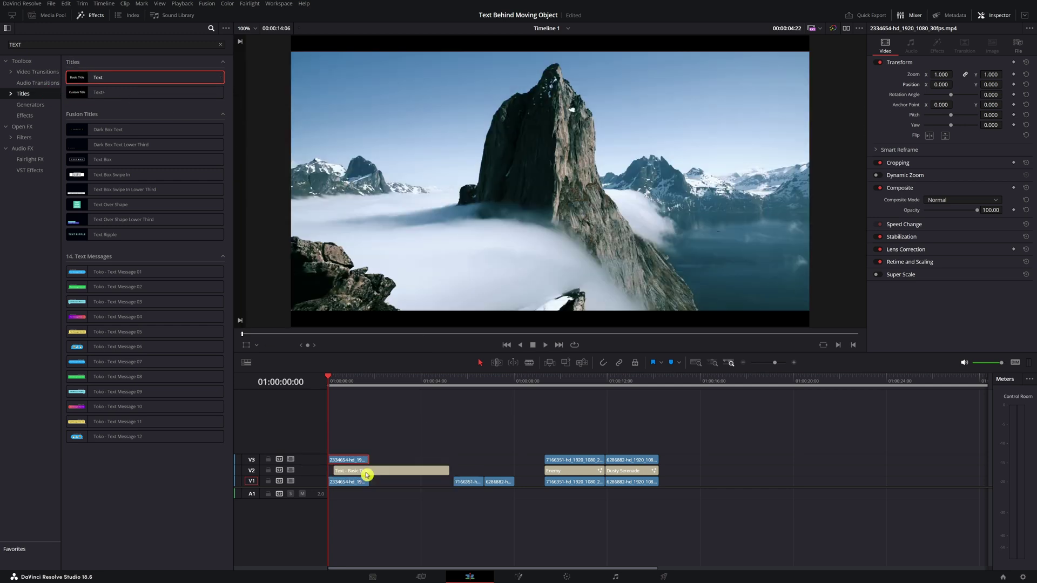
pyautogui.moveTo(450, 471); pyautogui.dragTo(368, 471)
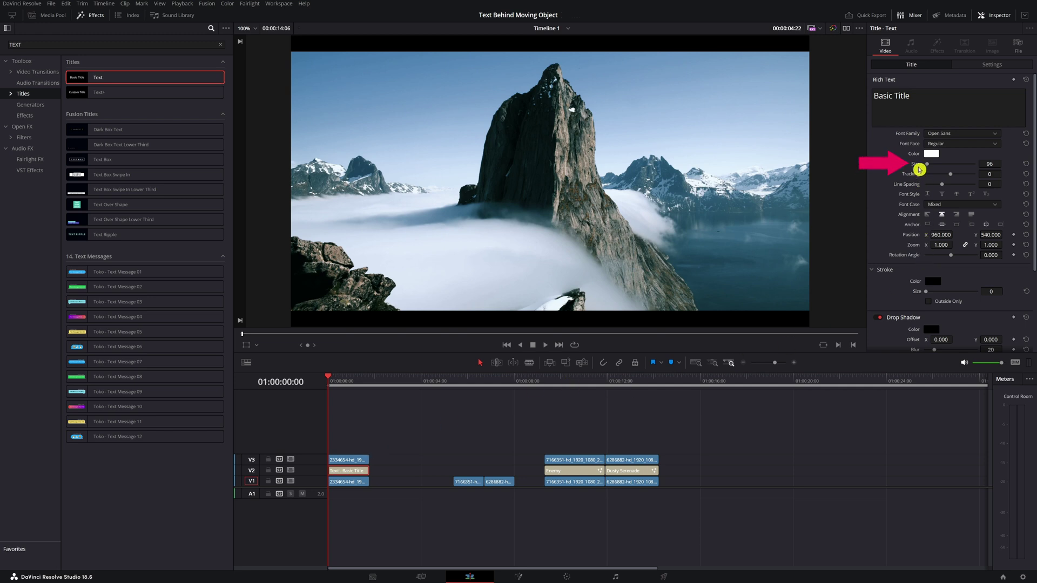
# Change the title text to EVEREST, with size 471 and vertical position 839.
pyautogui.moveTo(910, 95); pyautogui.dragTo(703, 65)
pyautogui.press('BackSpace')
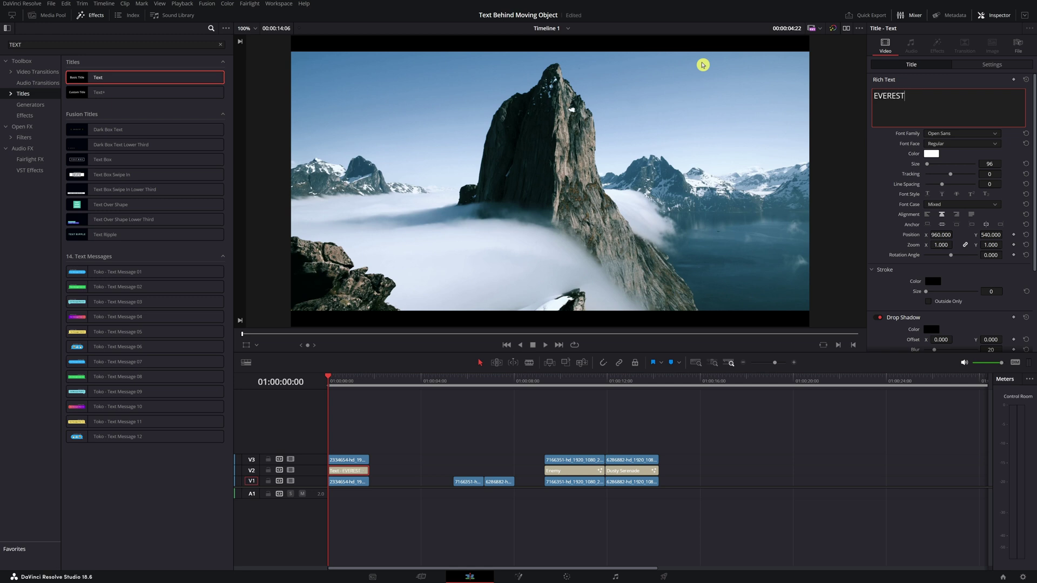
pyautogui.moveTo(987, 164)
pyautogui.mouseDown()
pyautogui.moveTo(1028, 163)
pyautogui.moveTo(1004, 164)
pyautogui.mouseUp()
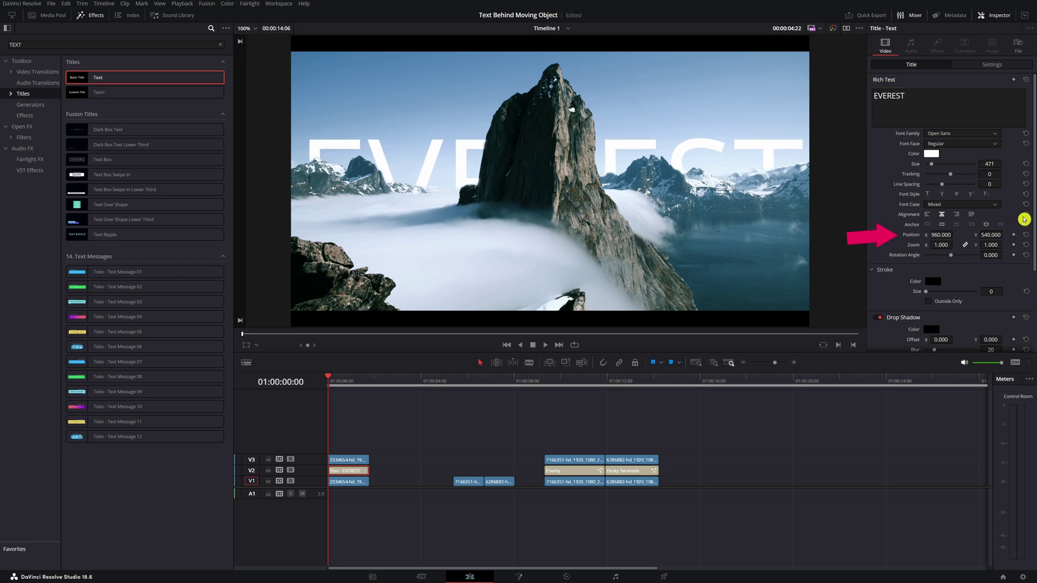
pyautogui.moveTo(1003, 235); pyautogui.dragTo(1003, 234)
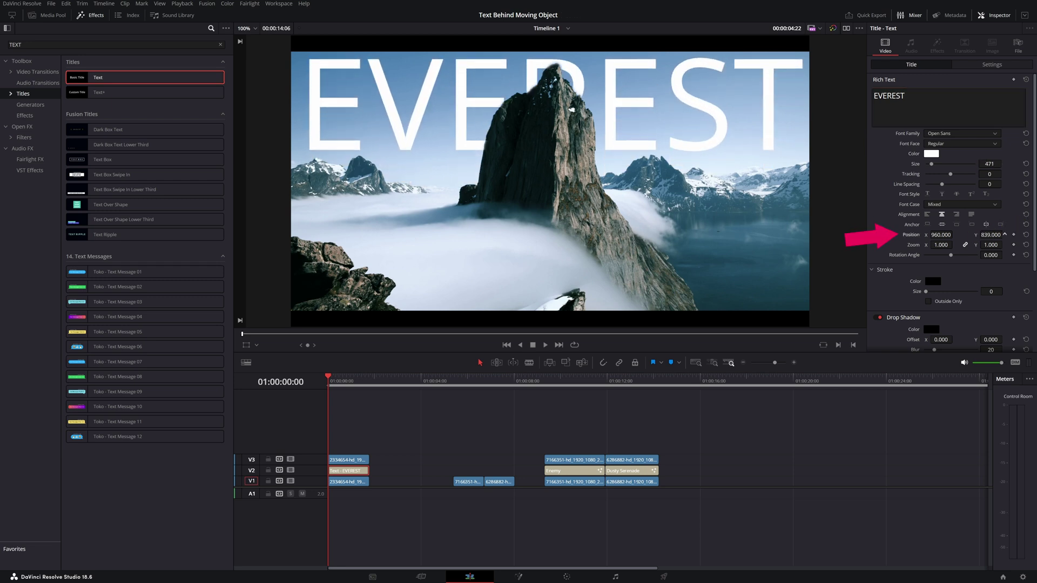
# Set the EVEREST title's font to Open Sans Condensed Bold, with size 544 and vertical position 818.
pyautogui.click(945, 134)
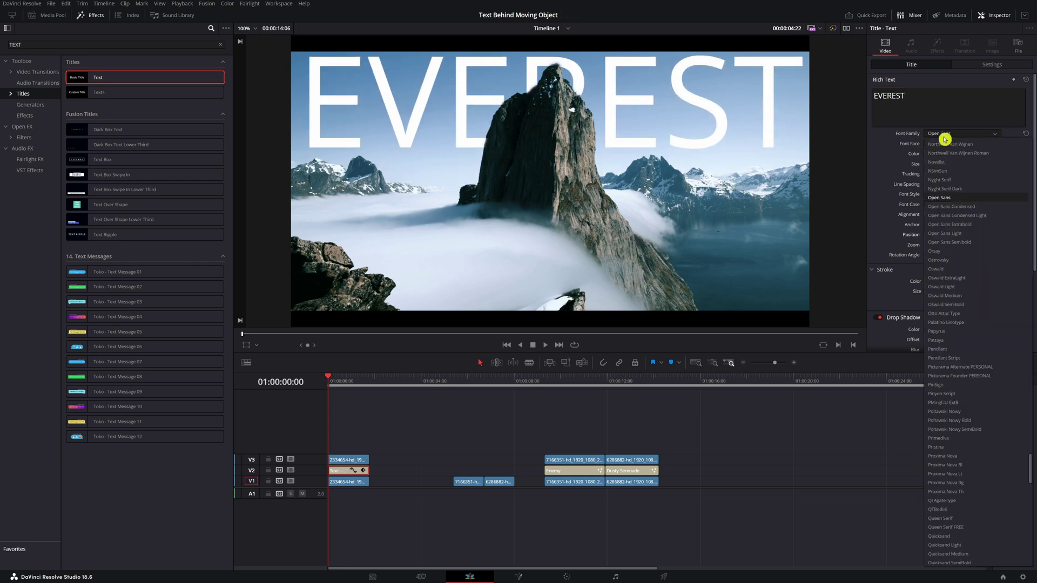
pyautogui.click(952, 208)
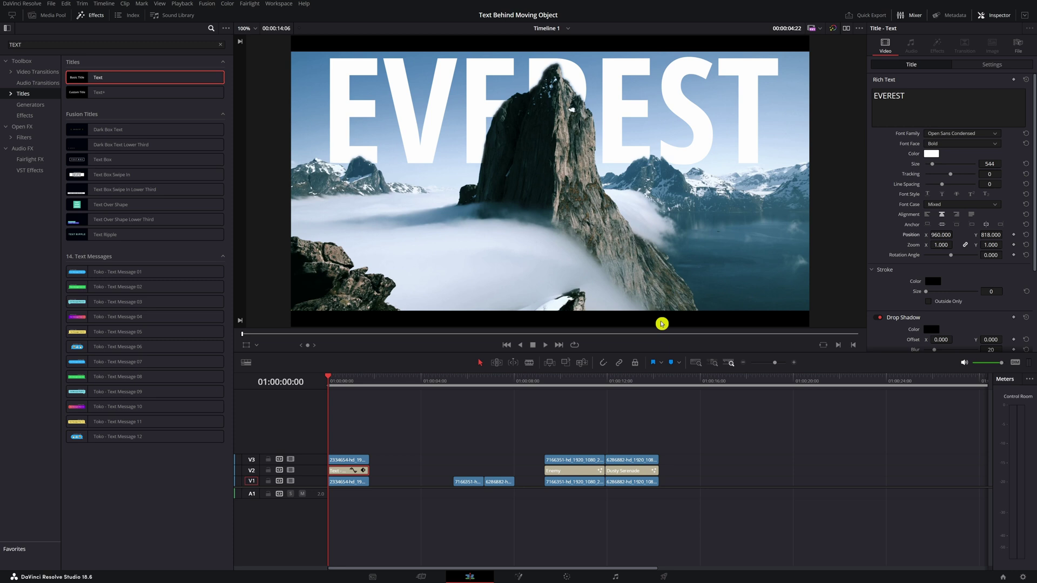
# Examine how the distant ridges on both sides of the peak overlap the lower edge of the EVEREST letters.
pyautogui.scroll(5, 474, 176)
pyautogui.moveTo(463, 172); pyautogui.dragTo(792, 224)
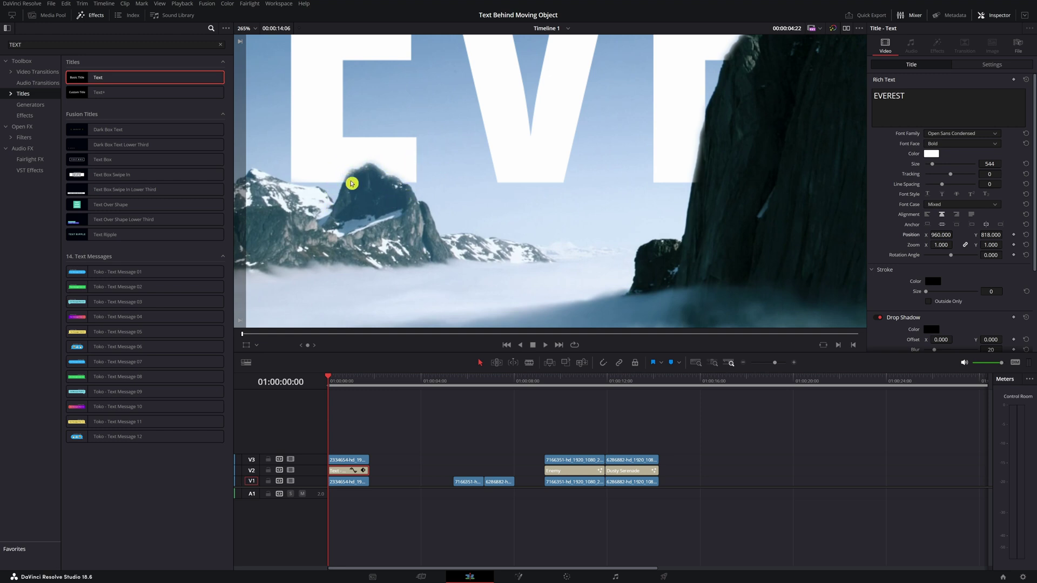
pyautogui.scroll(-6, 399, 176)
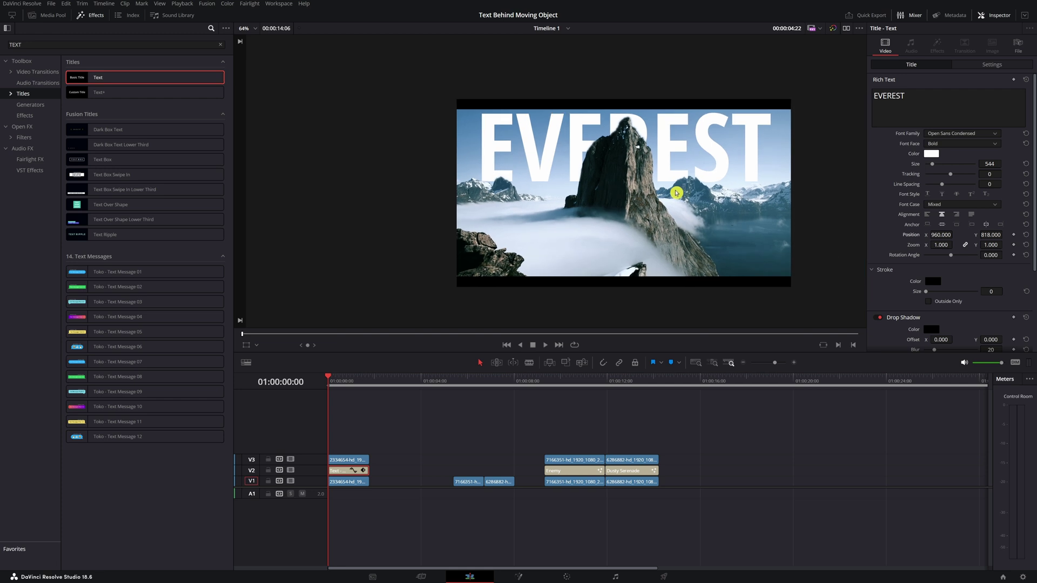
pyautogui.scroll(6, 439, 197)
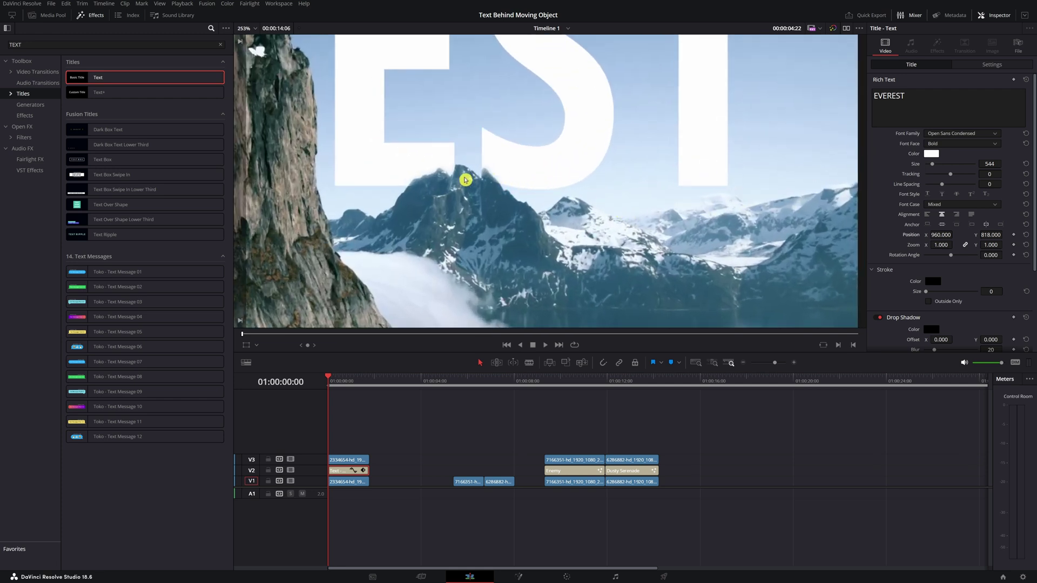
pyautogui.scroll(-3, 470, 173)
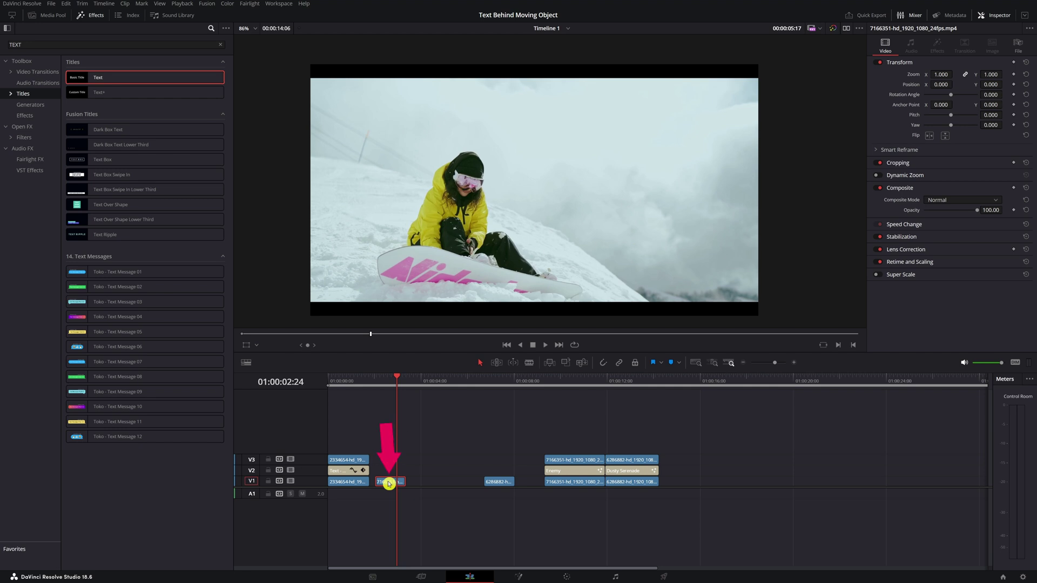
# Copy the first snowboarder clip onto V3, move the V1 clip further along, and set up Magic Mask in Object mode for the copy.
pyautogui.moveTo(389, 483); pyautogui.dragTo(389, 457)
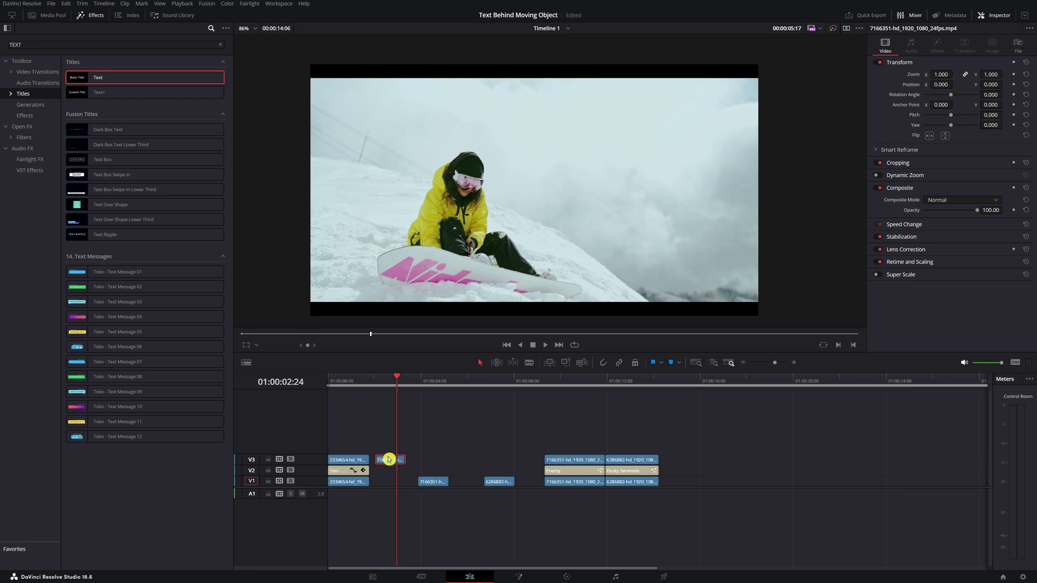
pyautogui.click(568, 578)
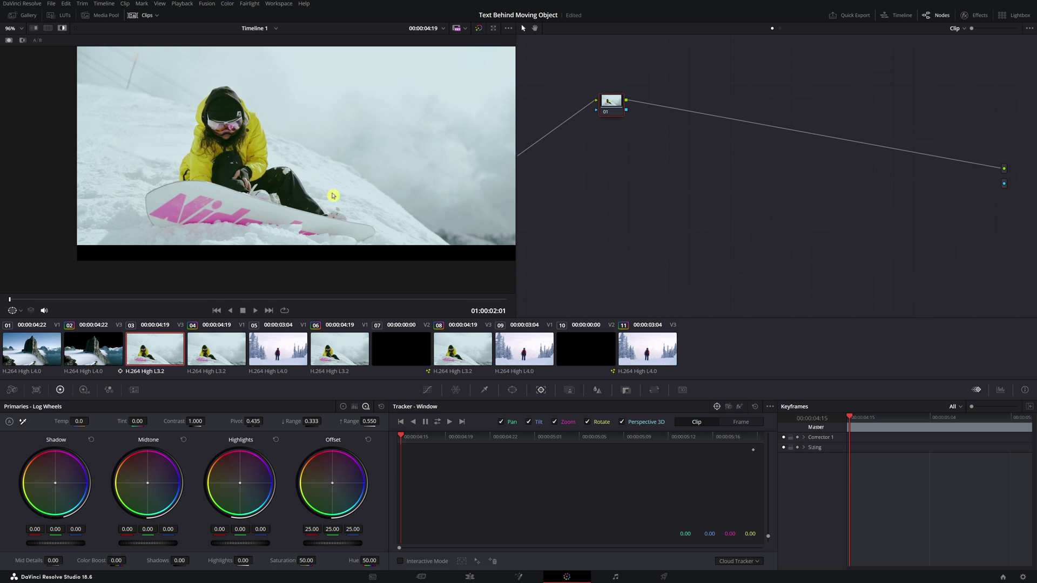
pyautogui.moveTo(611, 102)
pyautogui.mouseDown()
pyautogui.moveTo(643, 122)
pyautogui.moveTo(613, 106)
pyautogui.mouseUp()
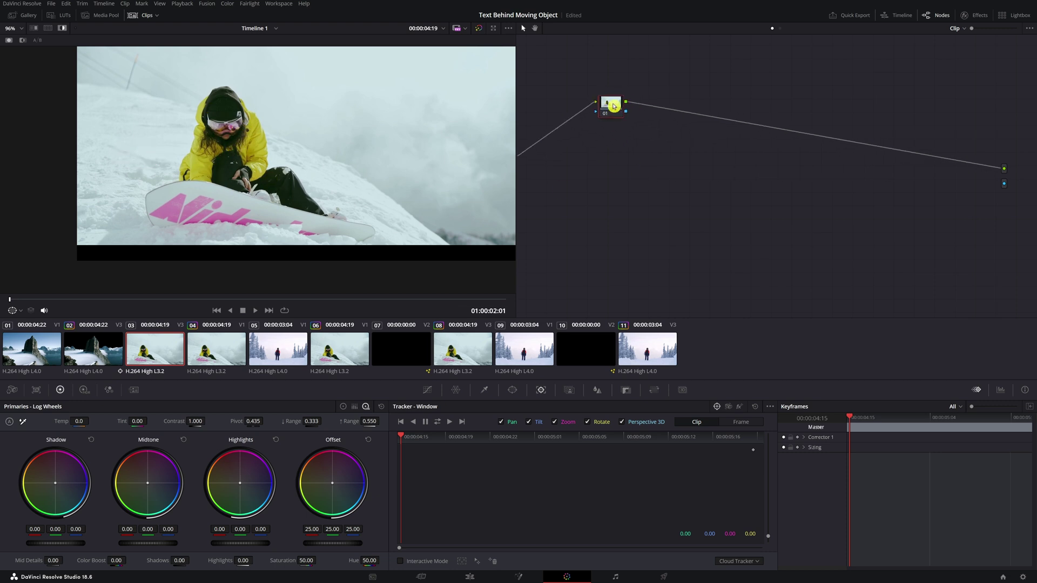
pyautogui.click(569, 393)
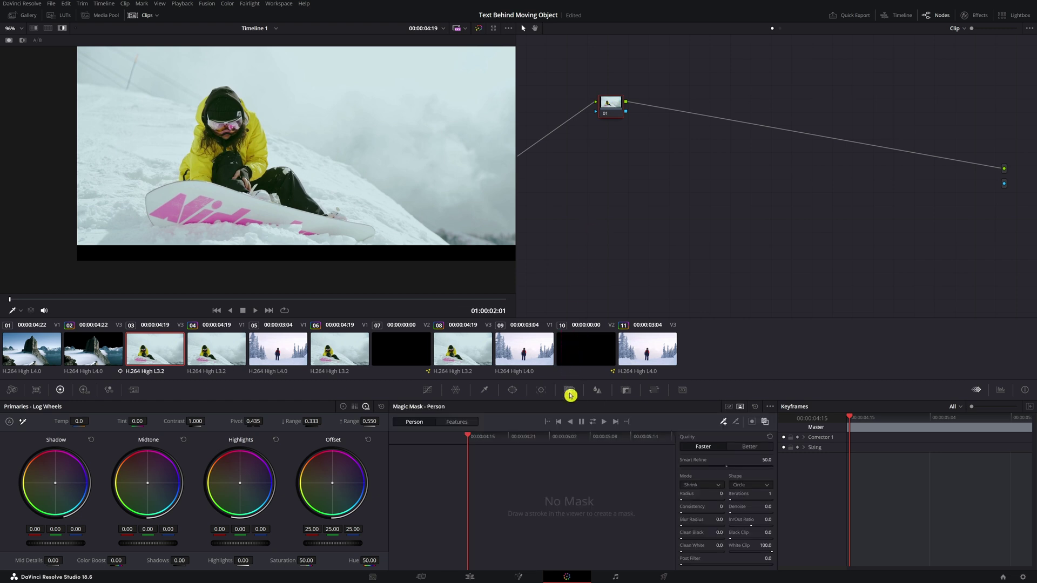
pyautogui.click(729, 409)
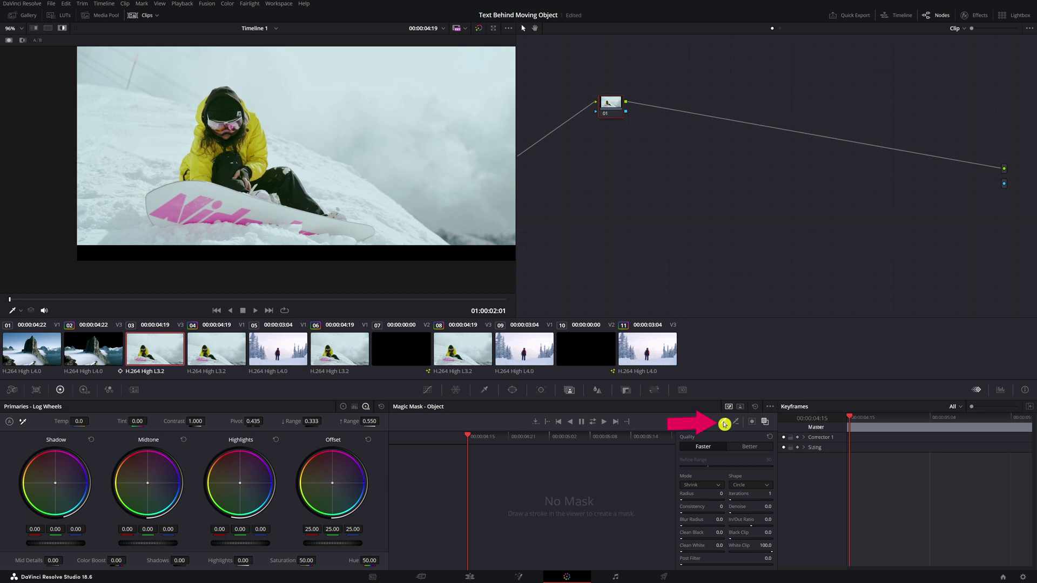
# Draw an additive Magic Mask stroke across the snowboarder's head, jacket, board and legs.
pyautogui.click(724, 423)
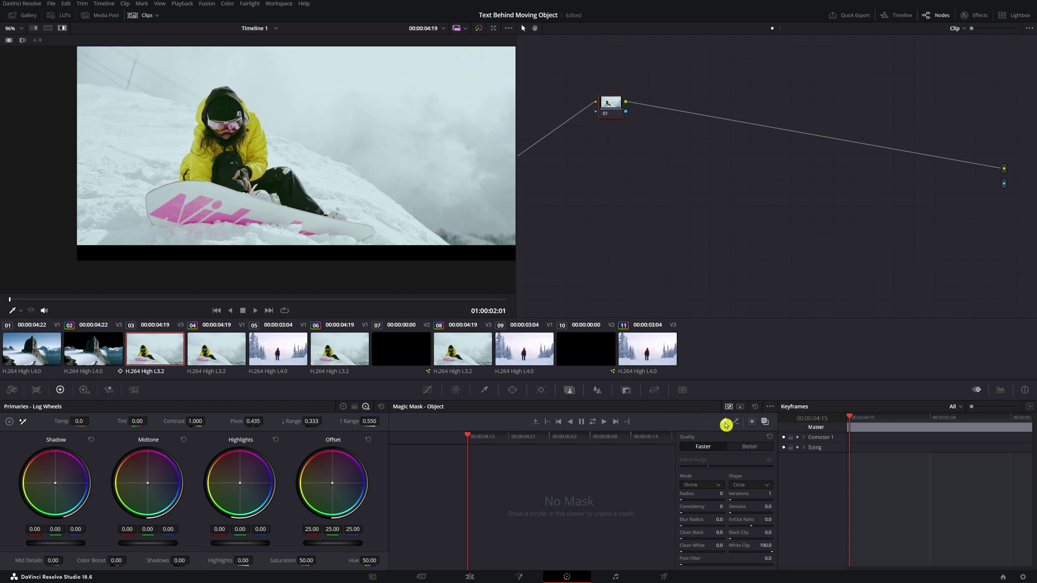
pyautogui.click(724, 424)
pyautogui.scroll(3, 234, 159)
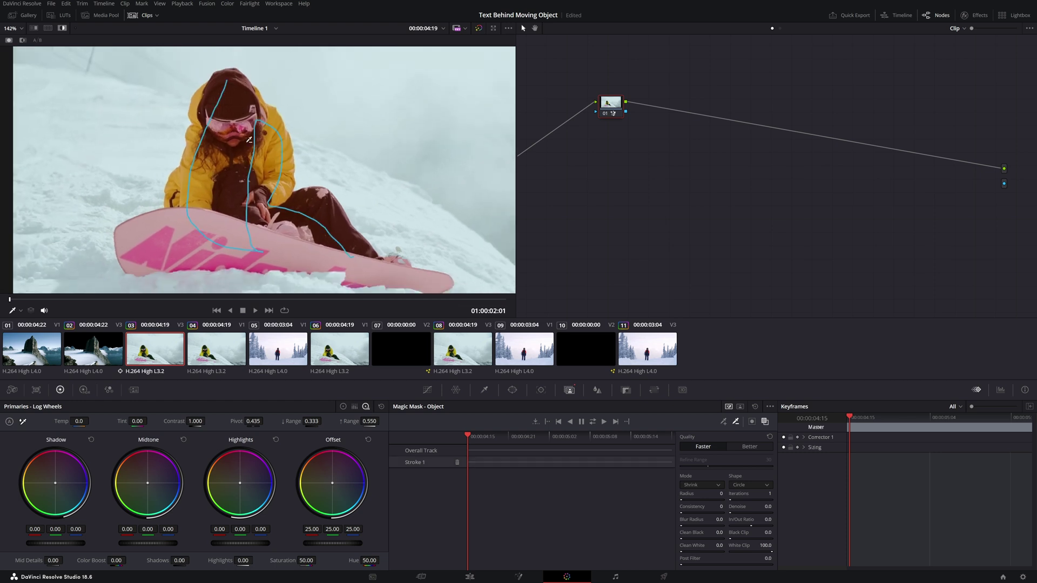
# Add a second mask stroke along the lower part of the snowboard, through the pink lettering.
pyautogui.scroll(-1, 333, 196)
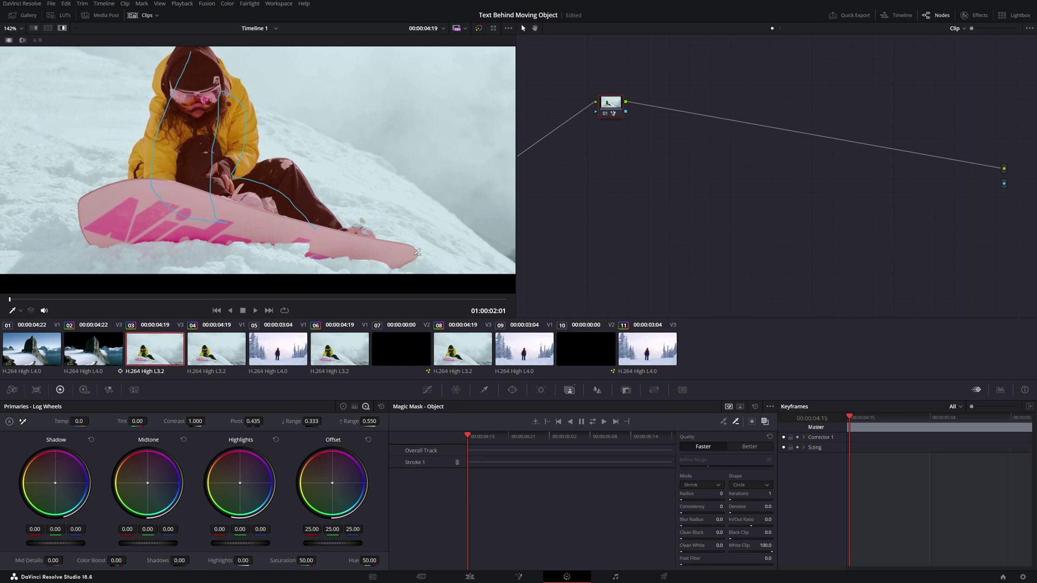
pyautogui.click(725, 423)
pyautogui.moveTo(462, 238); pyautogui.dragTo(411, 204)
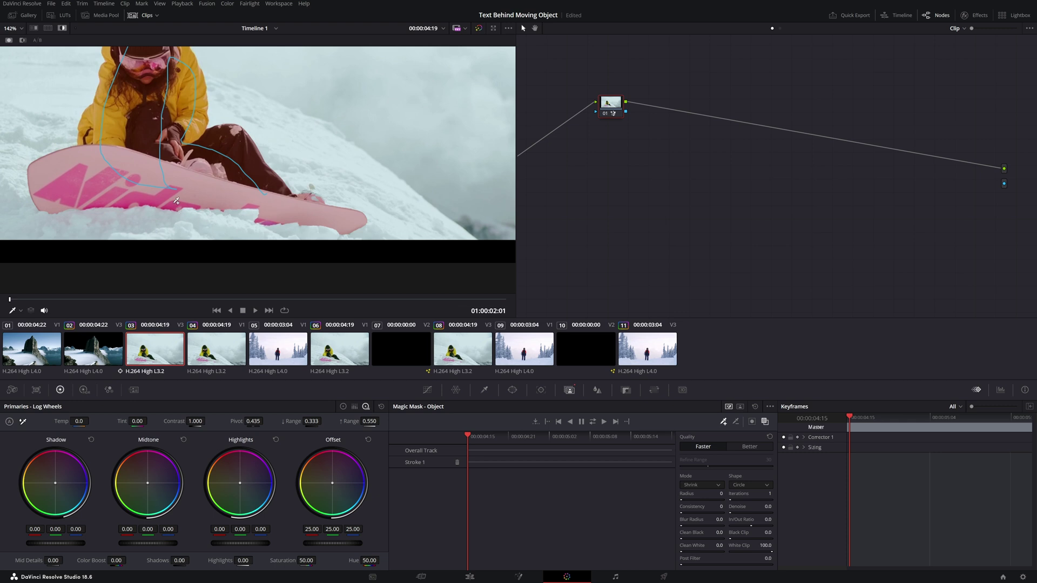
pyautogui.moveTo(268, 216); pyautogui.dragTo(269, 221)
# Subtract the snow below the snowboard's far tip from the mask with a stroke.
pyautogui.scroll(1, 331, 237)
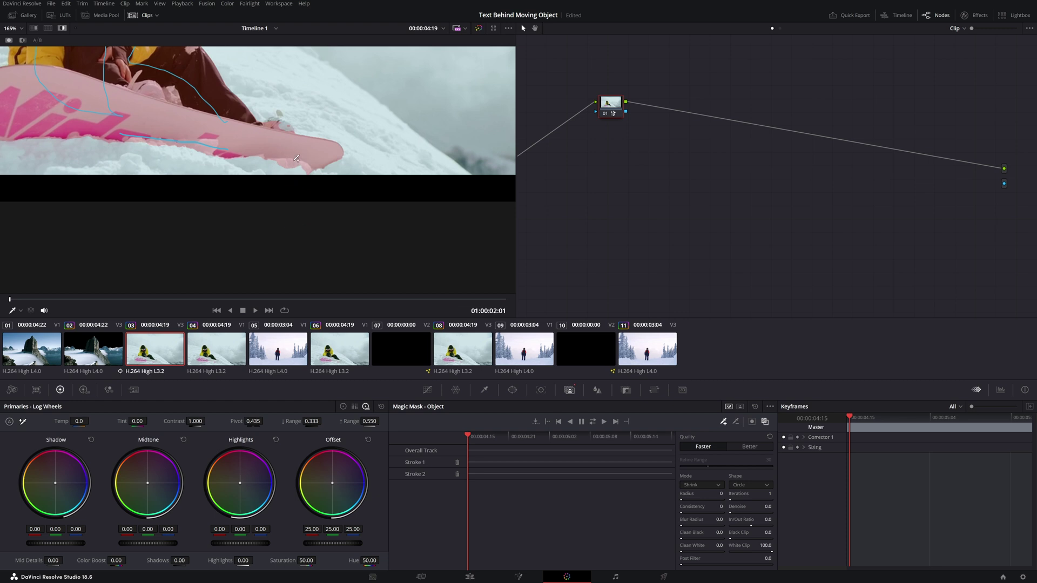
pyautogui.scroll(8, 296, 158)
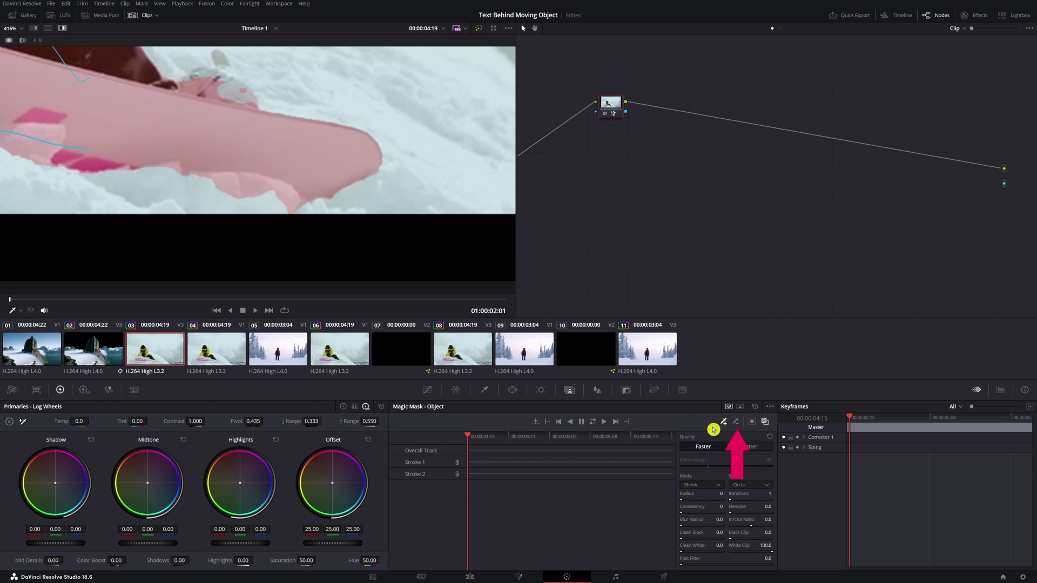
pyautogui.click(737, 421)
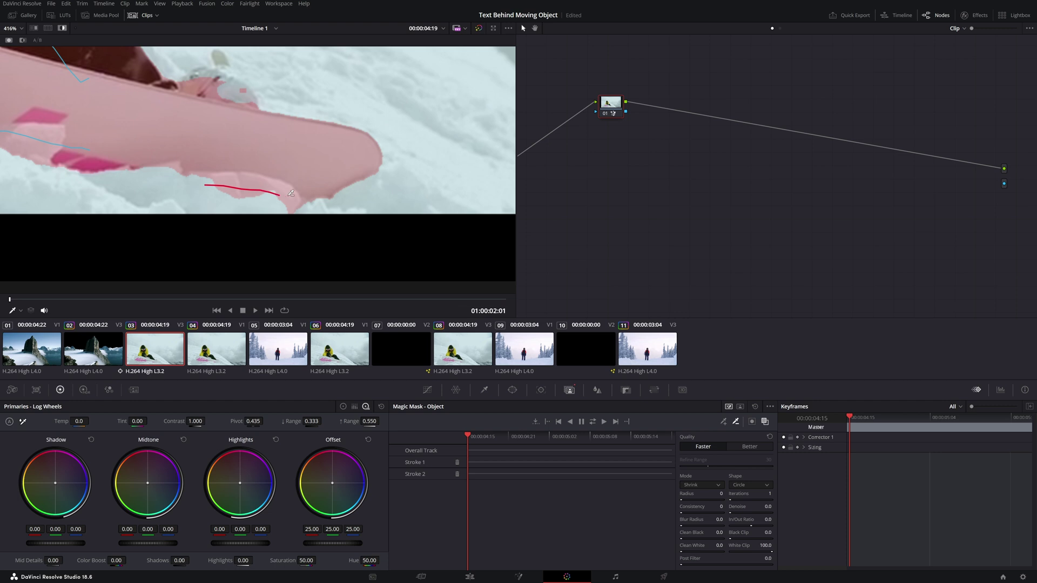
pyautogui.moveTo(287, 196); pyautogui.dragTo(313, 202)
# Add a mask stroke over the snowboarder's boot showing above the far end of the board.
pyautogui.scroll(-4, 312, 193)
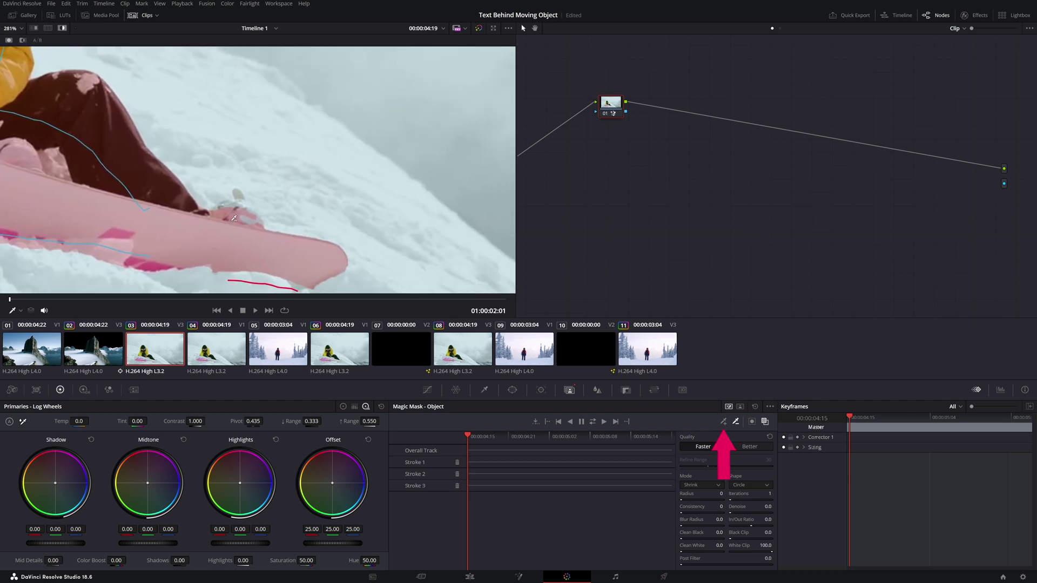
pyautogui.click(723, 422)
pyautogui.moveTo(227, 214); pyautogui.dragTo(257, 222)
pyautogui.scroll(-5, 322, 236)
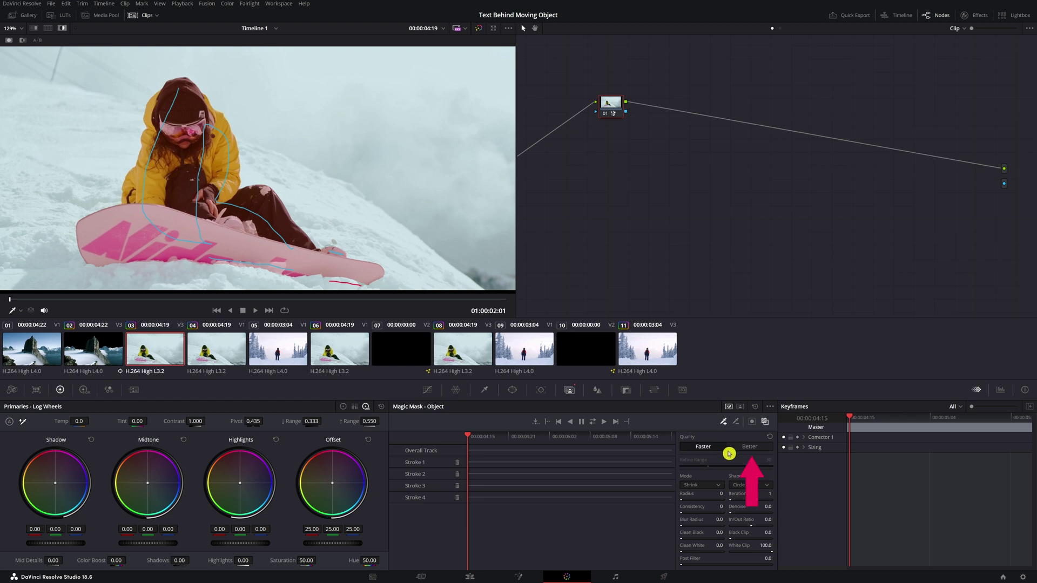
# Set the Magic Mask quality to Better and track the mask through the whole clip in both directions.
pyautogui.click(745, 449)
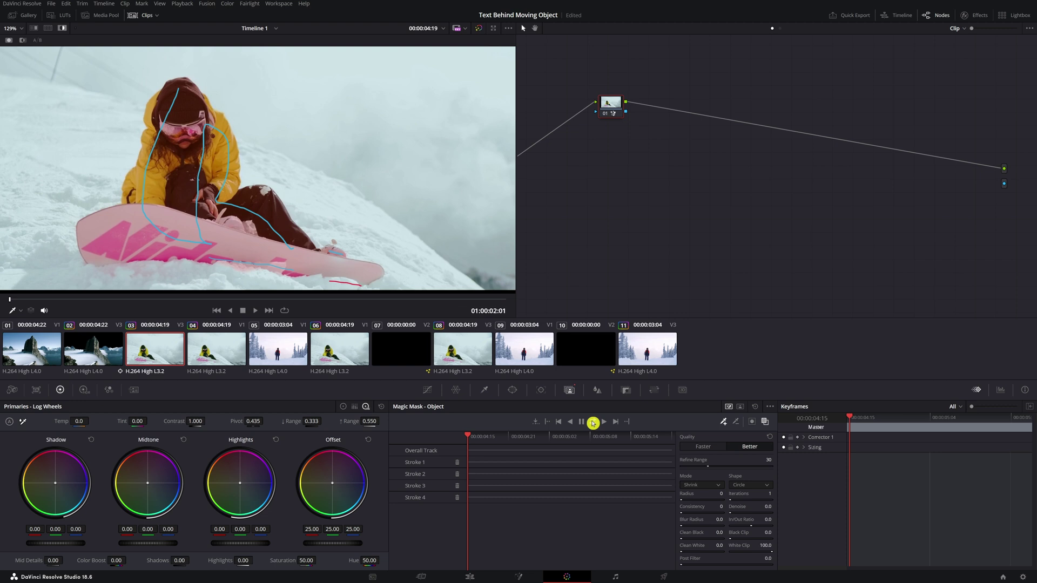
pyautogui.click(593, 421)
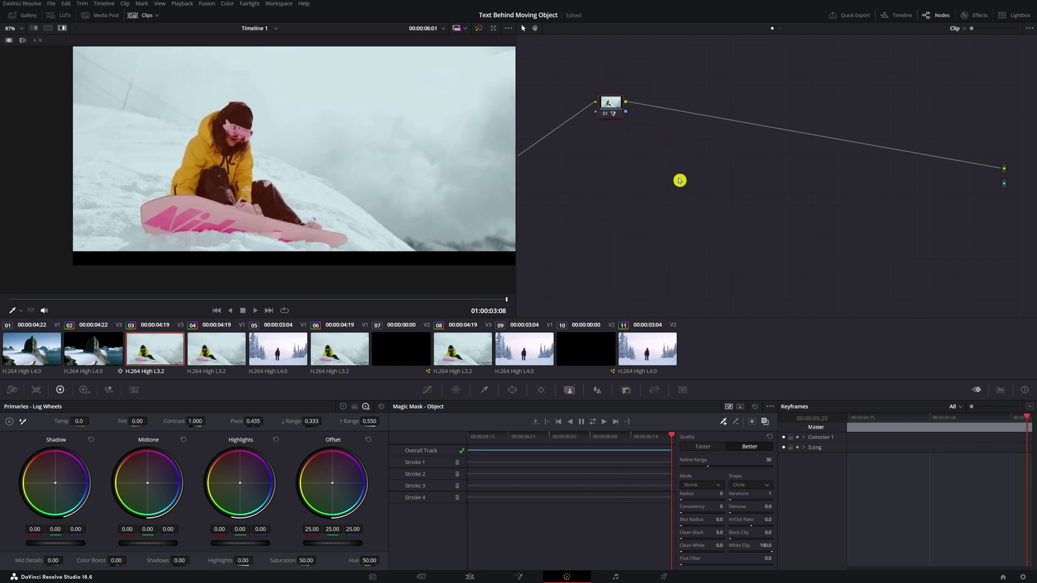
# Add an alpha output to the node graph and connect node 01's mask output to it.
pyautogui.rightClick(686, 158)
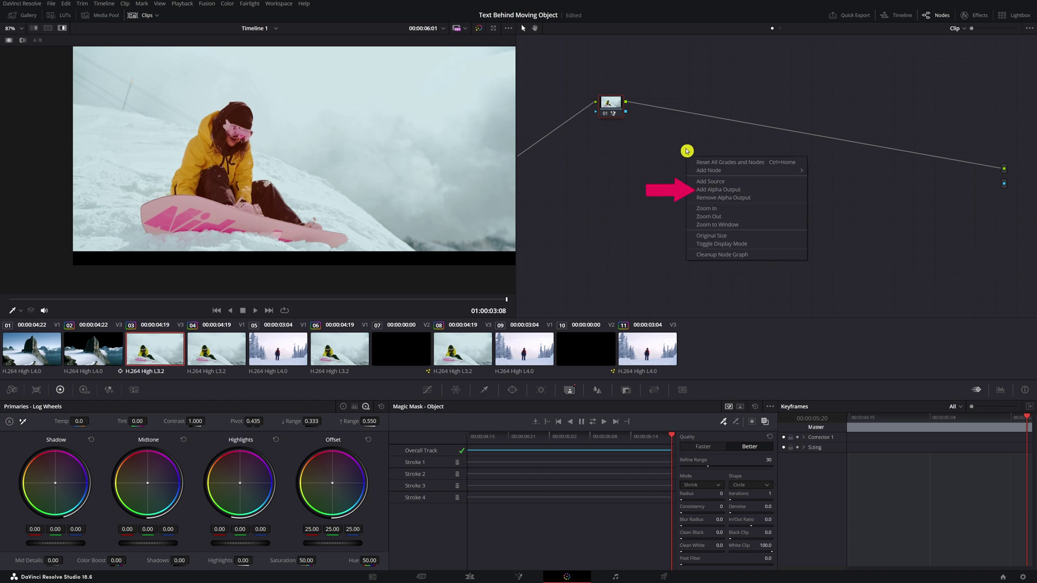
pyautogui.click(725, 198)
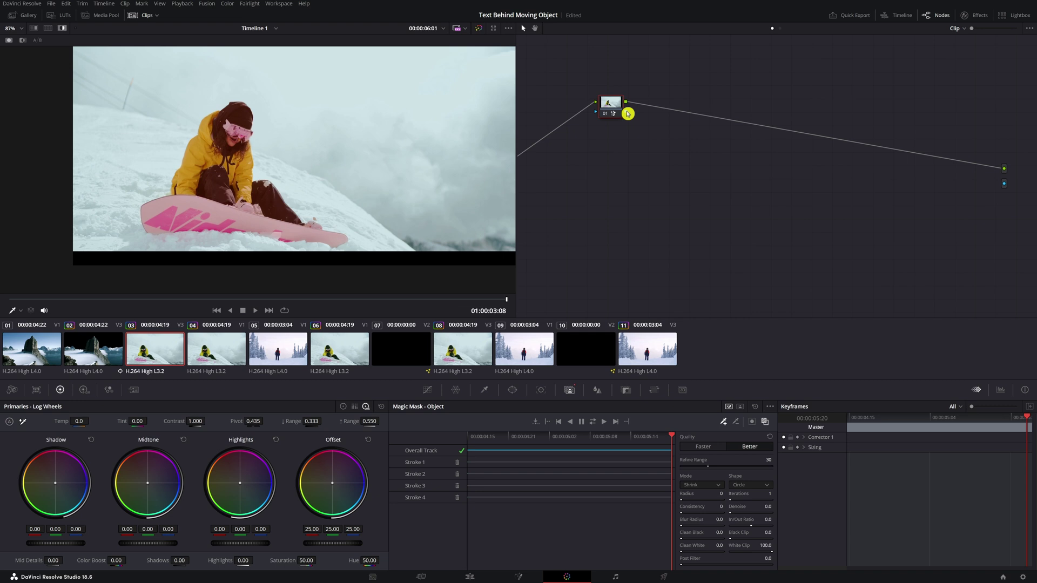
# Examine the edges of the cut-out snowboarder against black on the Edit page, around the legs, jacket and hood.
pyautogui.click(471, 578)
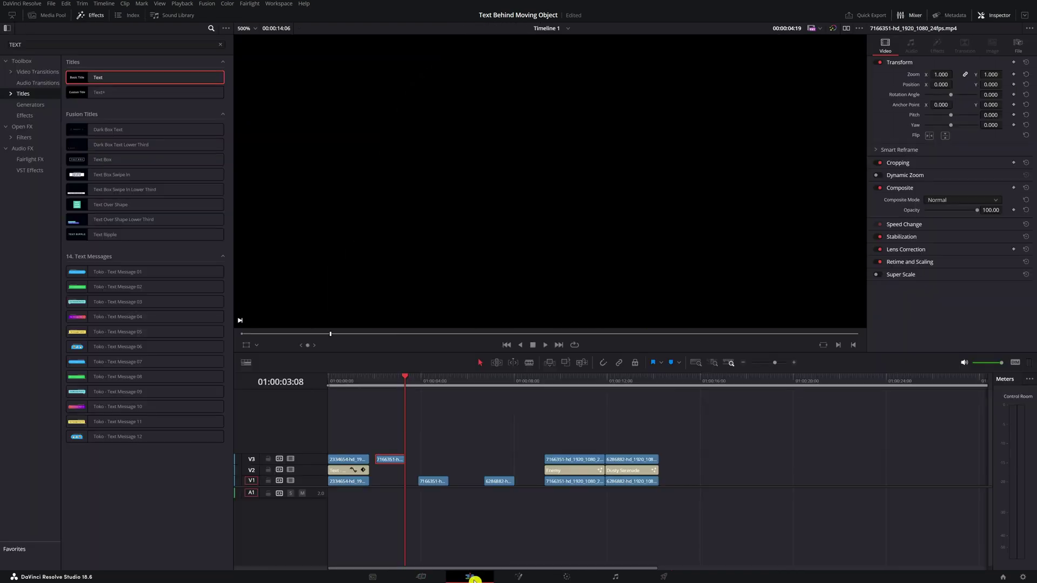
pyautogui.scroll(-8, 436, 195)
pyautogui.scroll(6, 389, 136)
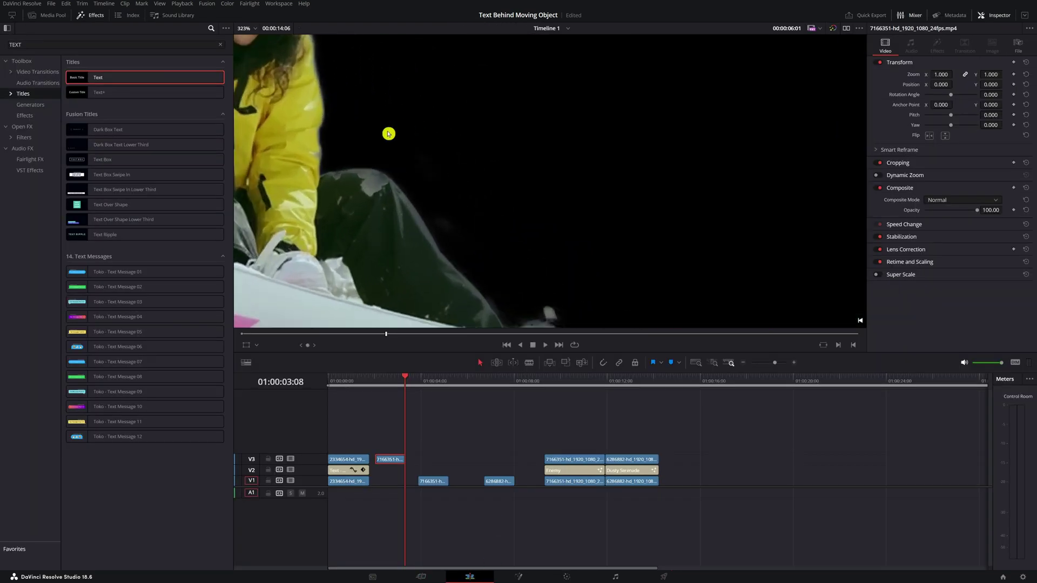
pyautogui.scroll(-3, 678, 173)
pyautogui.scroll(3, 527, 162)
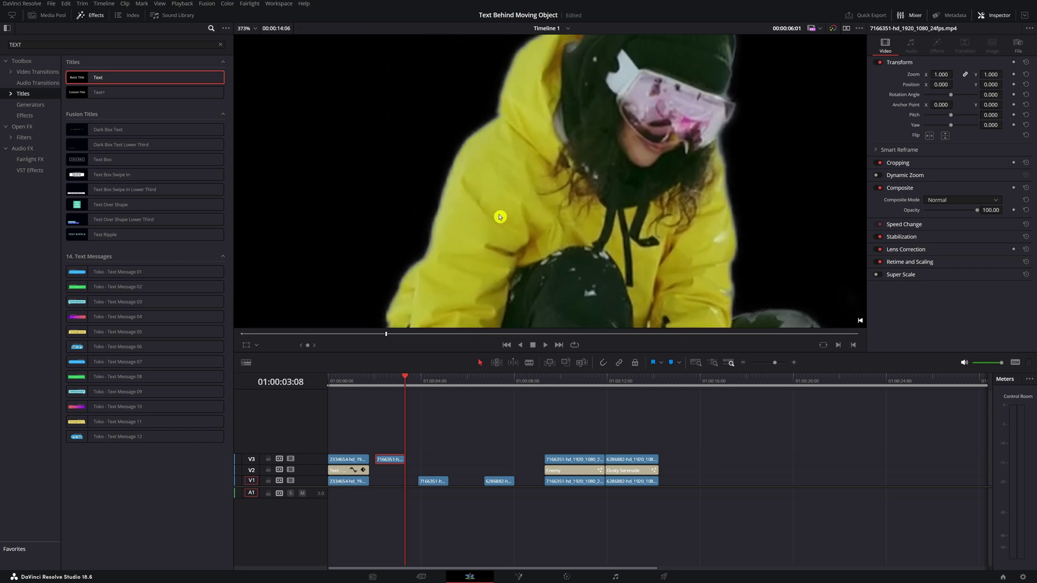
pyautogui.scroll(-3, 500, 217)
pyautogui.scroll(4, 438, 143)
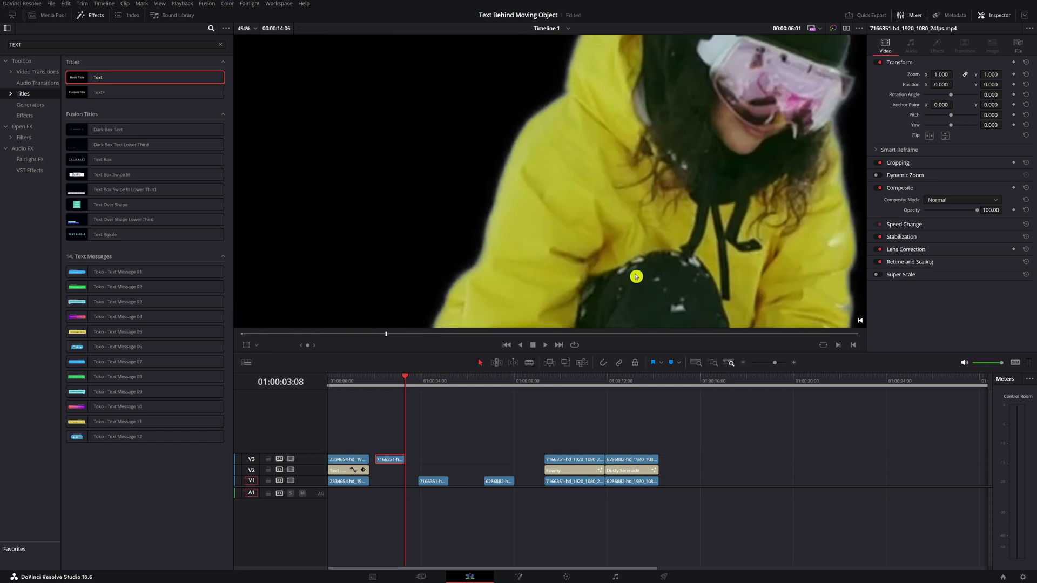
pyautogui.moveTo(588, 99); pyautogui.dragTo(572, 316)
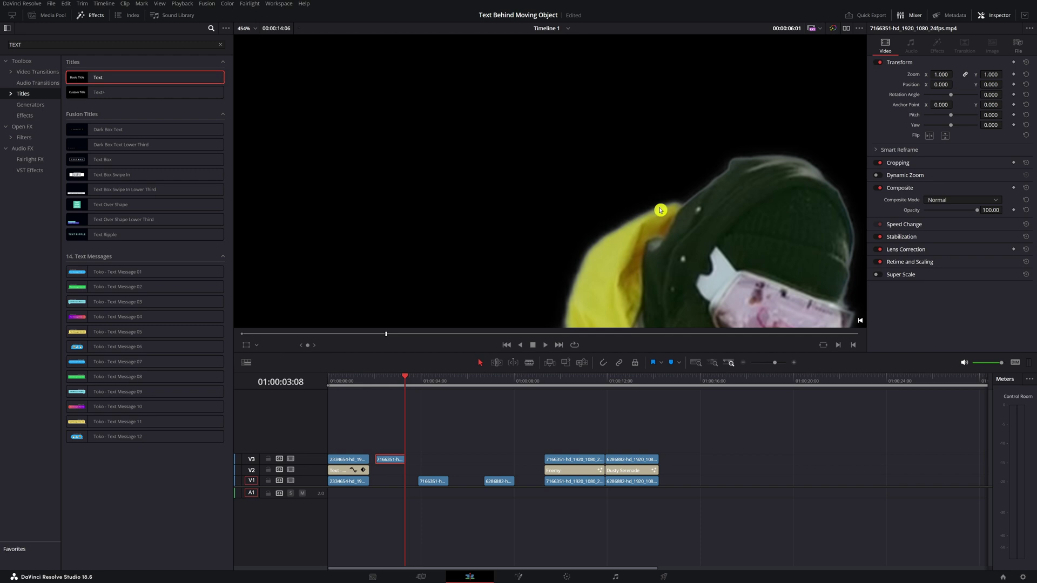
pyautogui.scroll(-6, 431, 86)
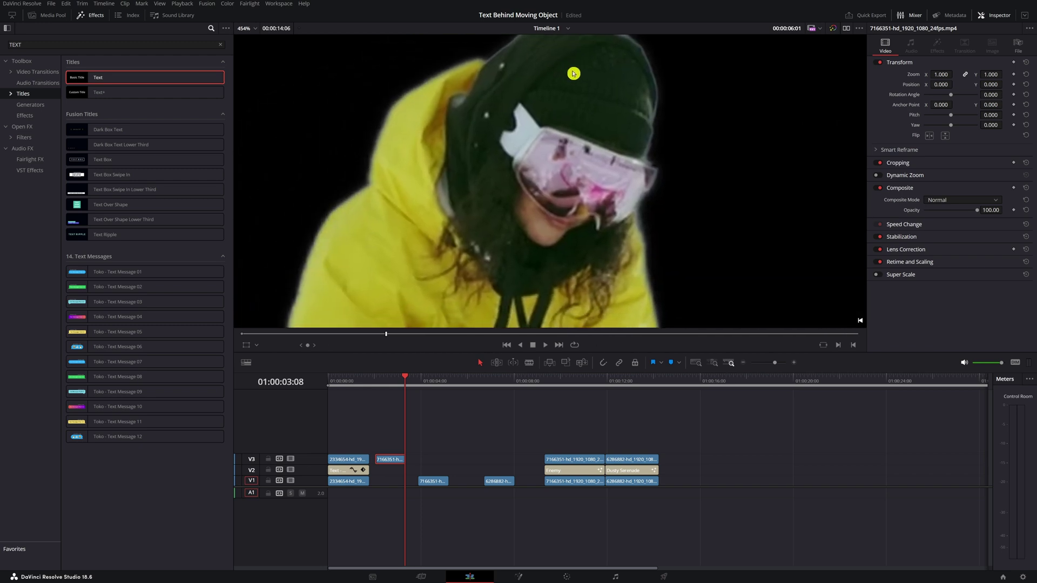
# Refine the snowboarder's Magic Mask with Radius 1 and Clean Black 9.6.
pyautogui.click(565, 578)
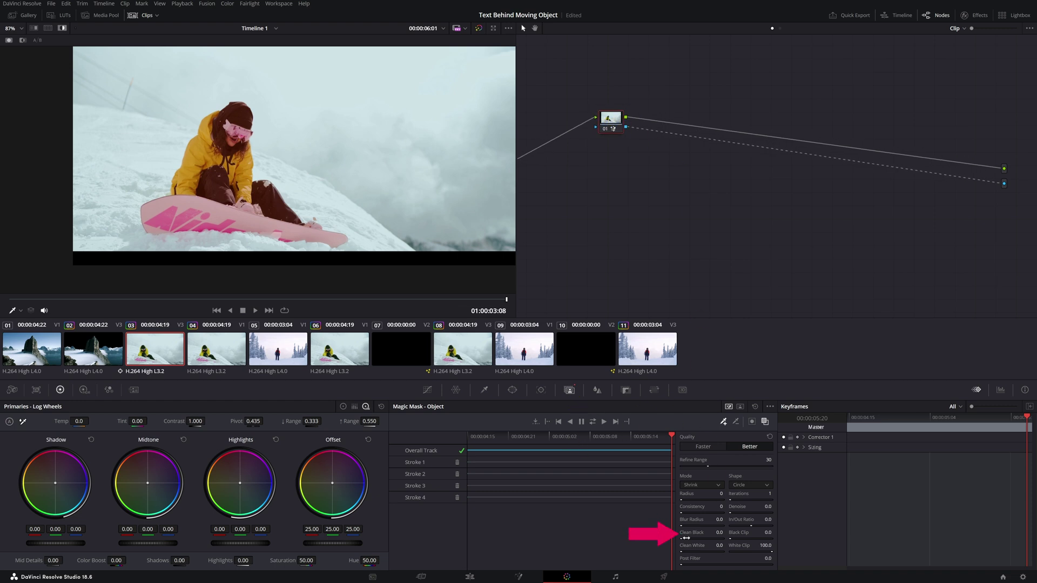
pyautogui.scroll(7, 254, 186)
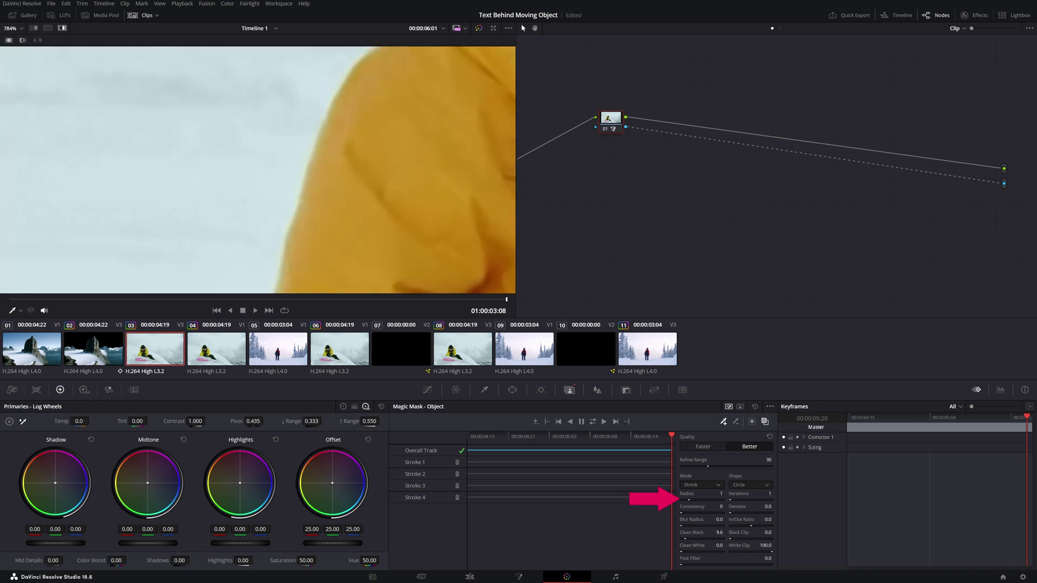
# Align the V1 snowboarder clip directly beneath the masked V3 copy and place the playhead at their start.
pyautogui.click(468, 577)
pyautogui.moveTo(432, 481); pyautogui.dragTo(421, 484)
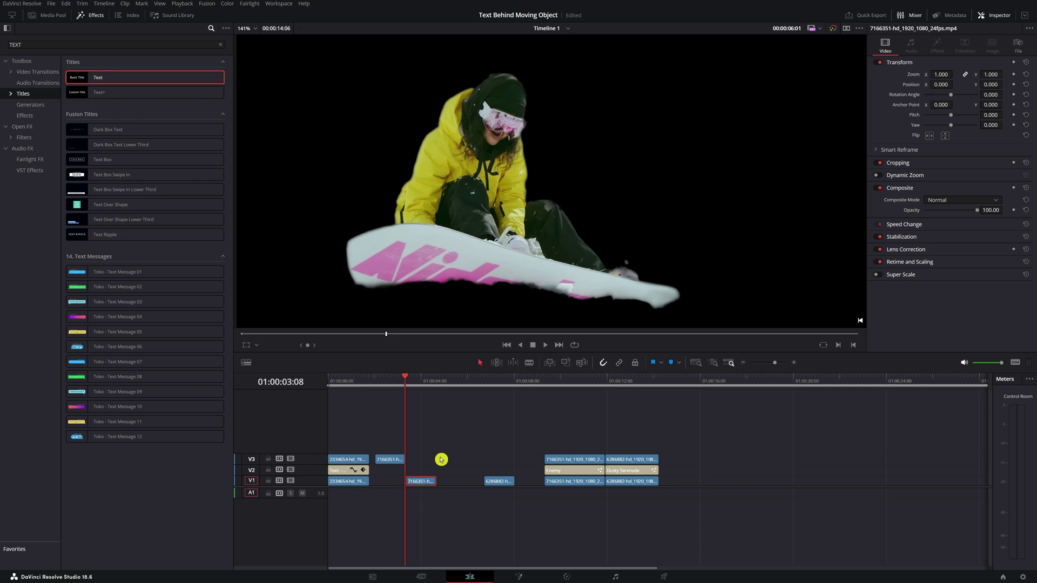
pyautogui.moveTo(416, 478); pyautogui.dragTo(395, 489)
pyautogui.moveTo(405, 382); pyautogui.dragTo(389, 383)
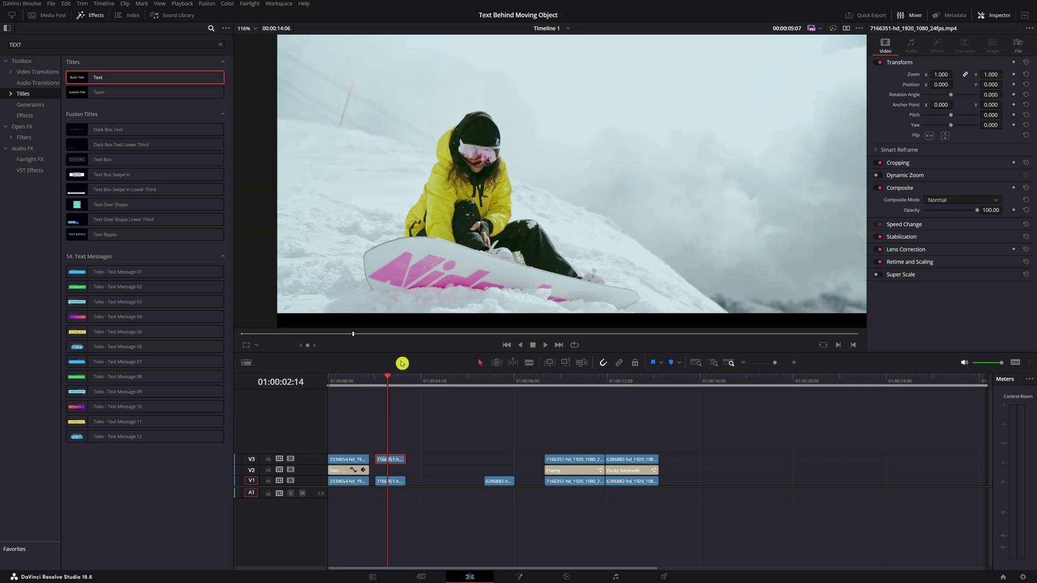
pyautogui.moveTo(394, 377); pyautogui.dragTo(375, 381)
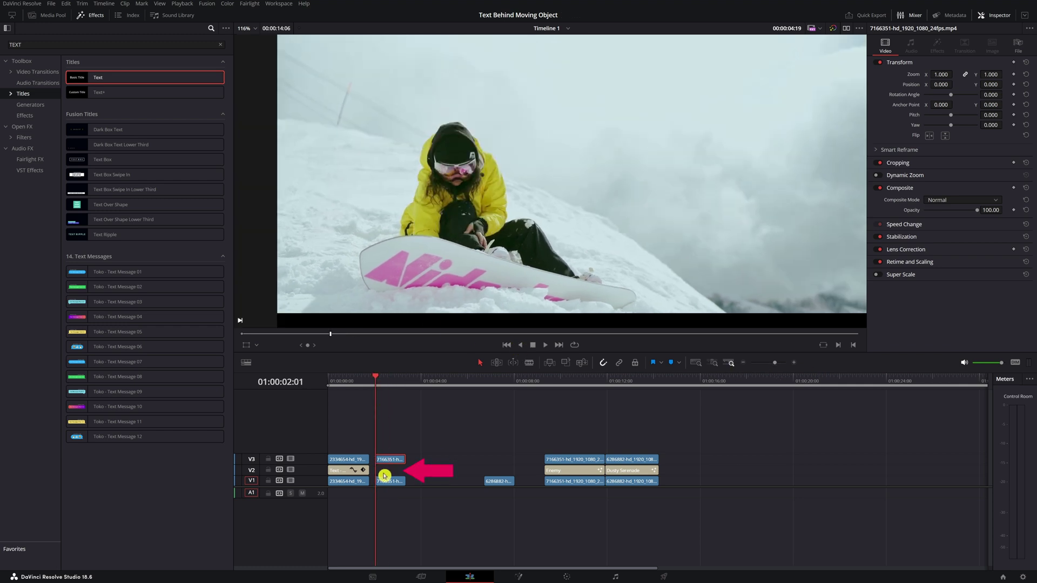
# Search the titles for "em", add the Enemy Fusion title on V2 between the snowboarder clips at their length, and select it.
pyautogui.click(22, 44)
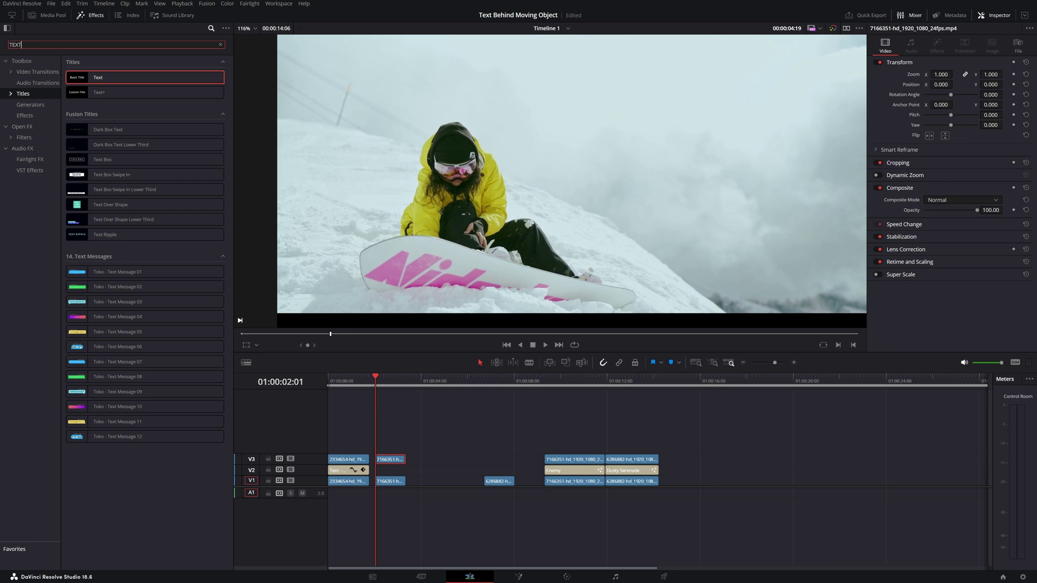
pyautogui.press('BackSpace')
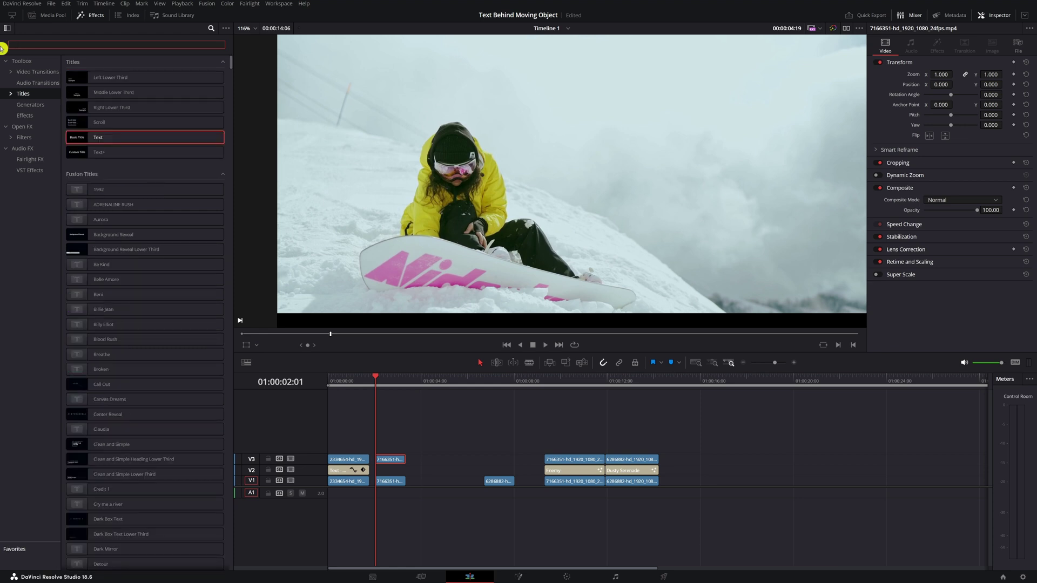
pyautogui.hotkey('ctrl', 'shift', 'a')
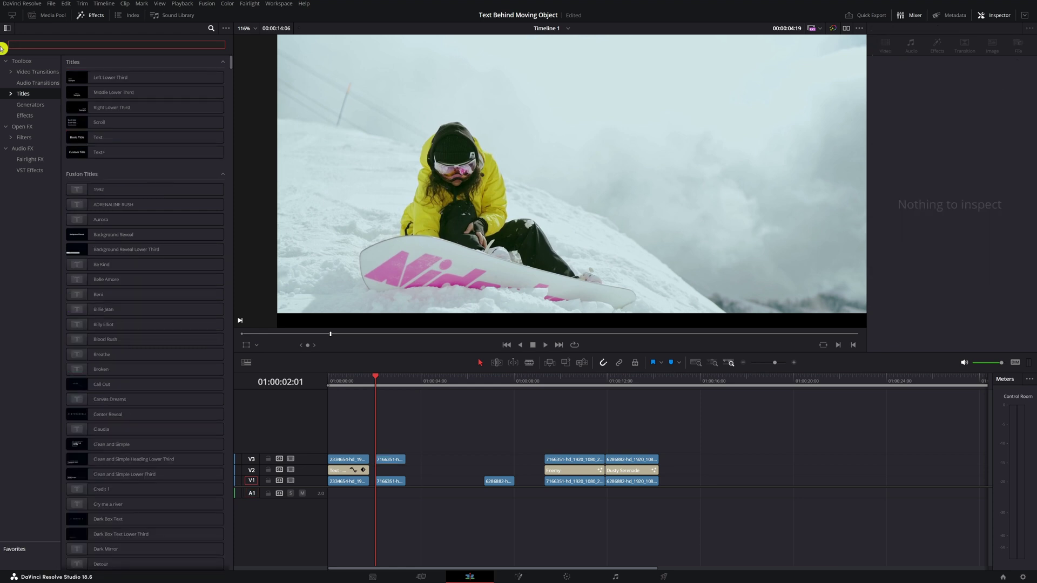
pyautogui.write('em')
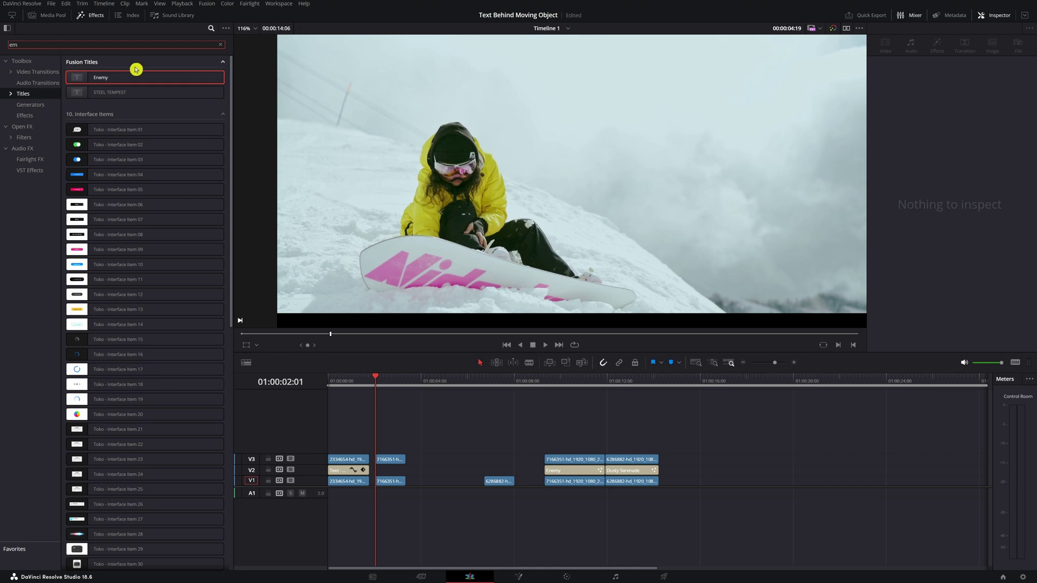
pyautogui.moveTo(109, 77); pyautogui.dragTo(388, 474)
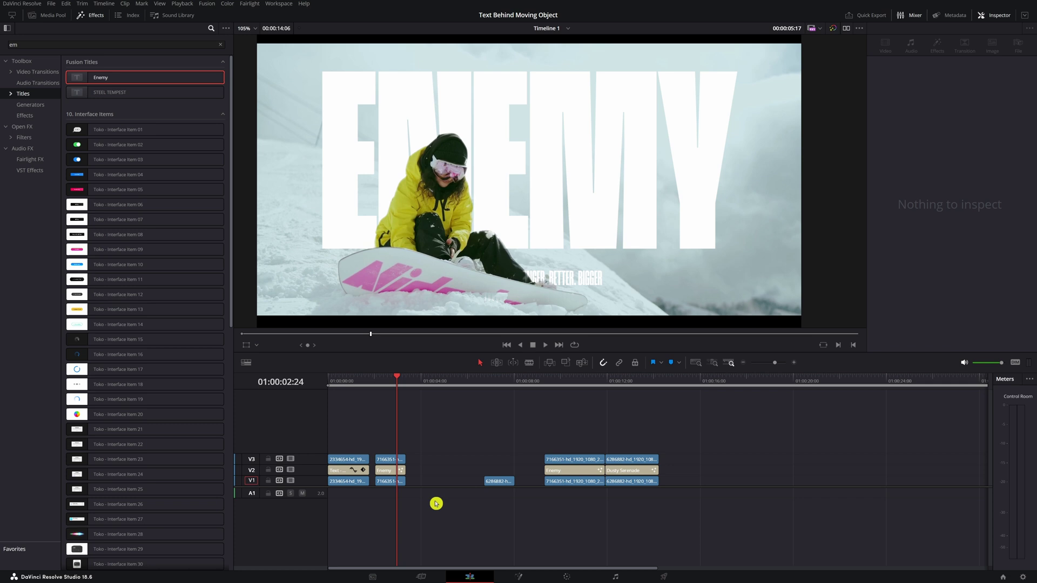
pyautogui.click(388, 473)
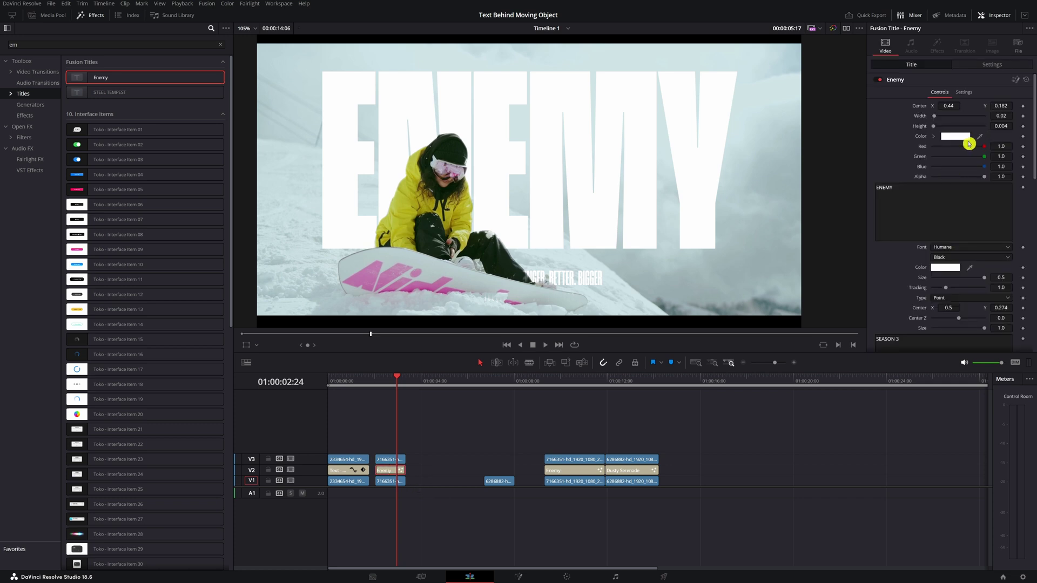
# Replace the Enemy title's main text with "NITRO".
pyautogui.doubleClick(884, 187)
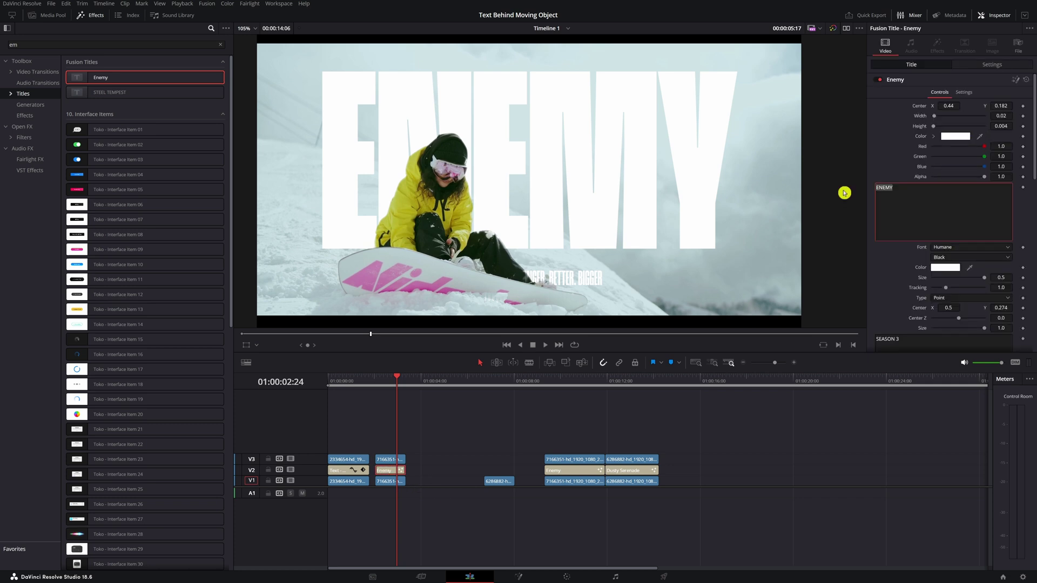
pyautogui.press('BackSpace')
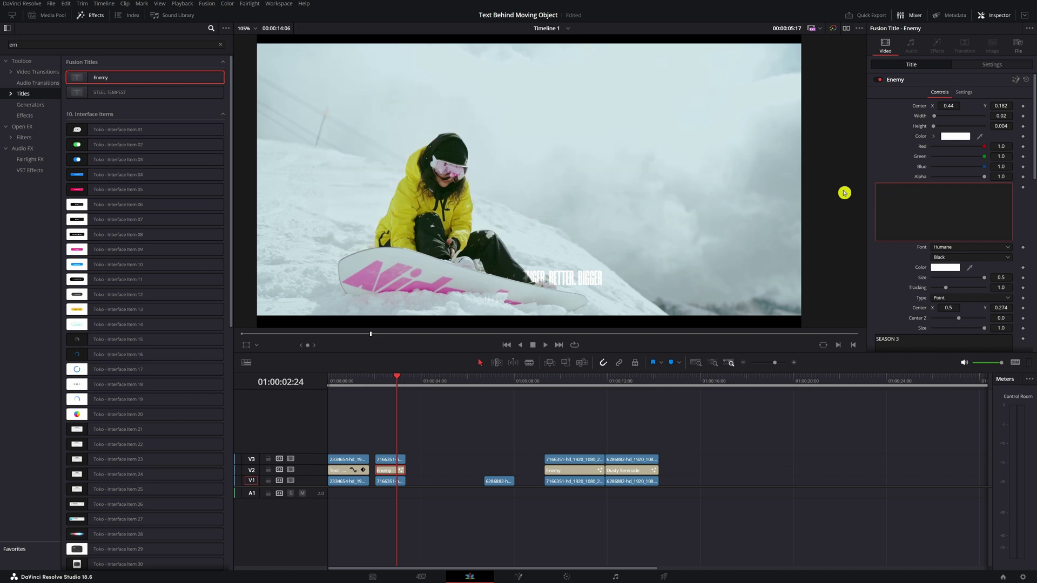
pyautogui.write('NITRO')
# Colour the NITRO text pink by sampling the lettering on the snowboard in the viewer.
pyautogui.scroll(-1, 879, 254)
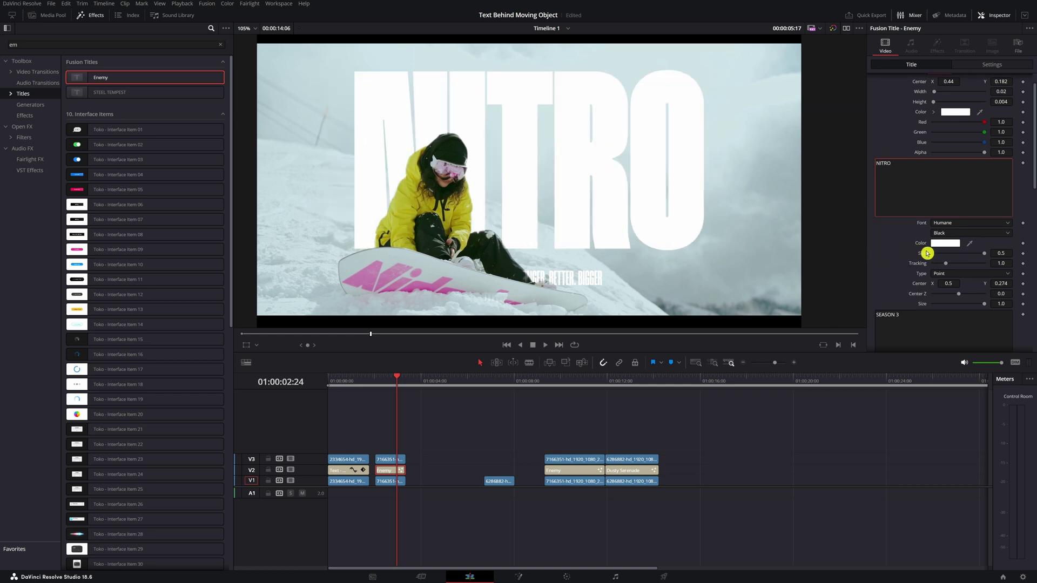
pyautogui.click(941, 247)
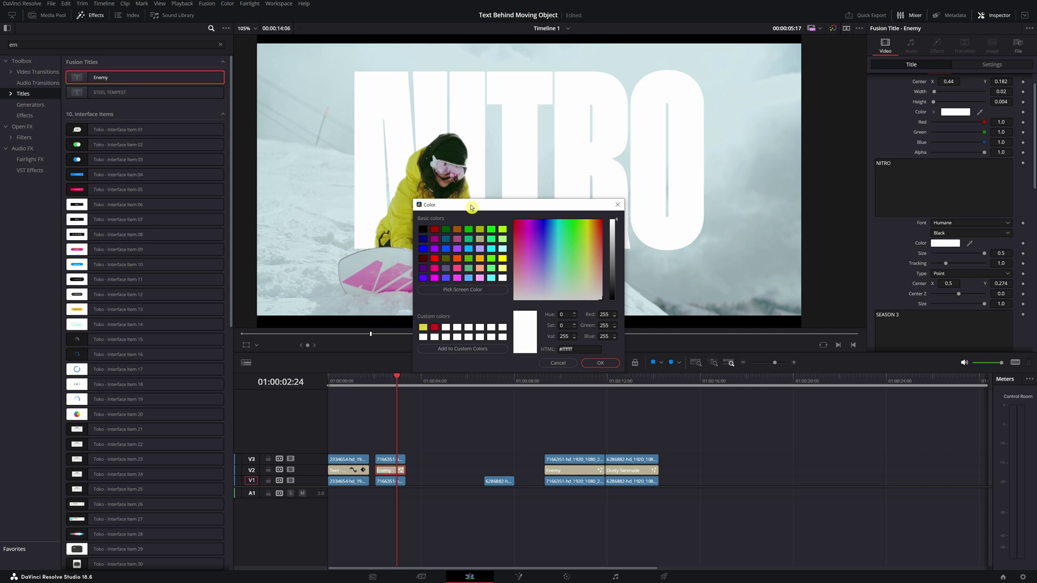
pyautogui.moveTo(468, 204); pyautogui.dragTo(528, 152)
pyautogui.click(517, 237)
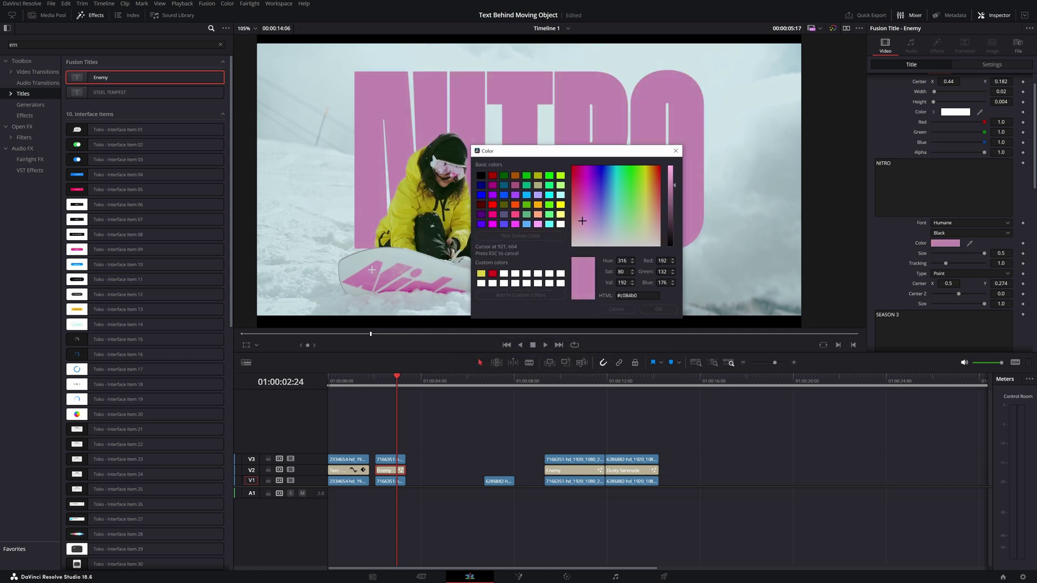
pyautogui.click(353, 283)
pyautogui.click(658, 309)
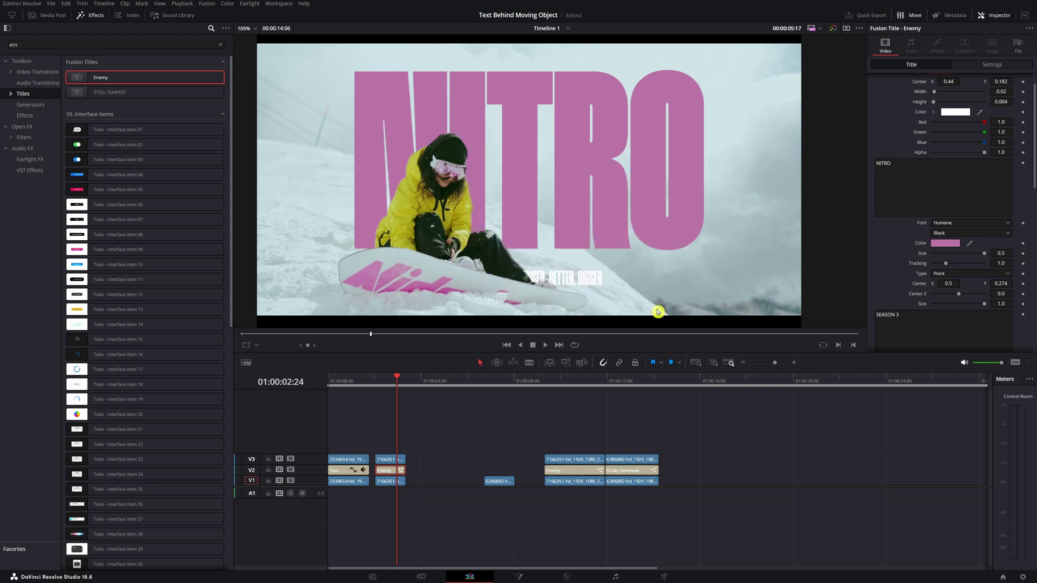
# Colour the "STRONGER. BETTER. BIGGER" tagline pink (#bd7aa8) by sampling the snowboard's lettering.
pyautogui.scroll(-5, 955, 296)
pyautogui.click(939, 303)
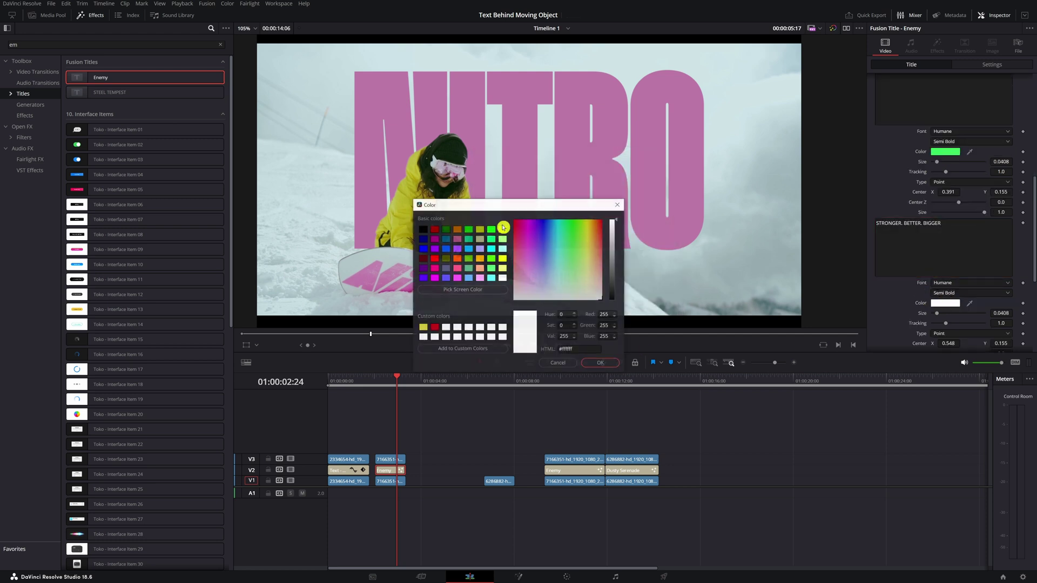
pyautogui.click(473, 289)
pyautogui.click(387, 289)
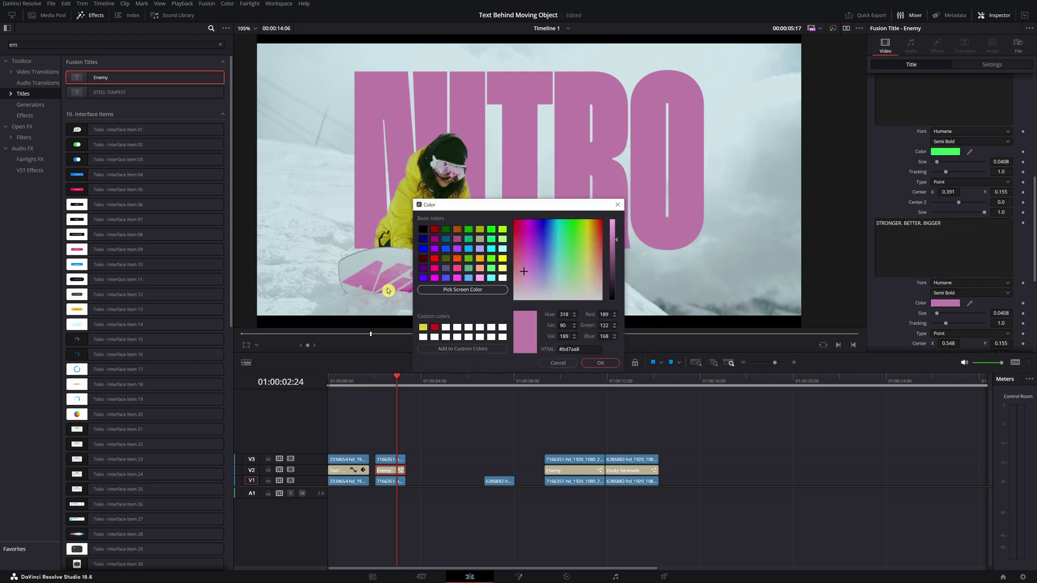
pyautogui.click(604, 363)
pyautogui.scroll(-3, 950, 213)
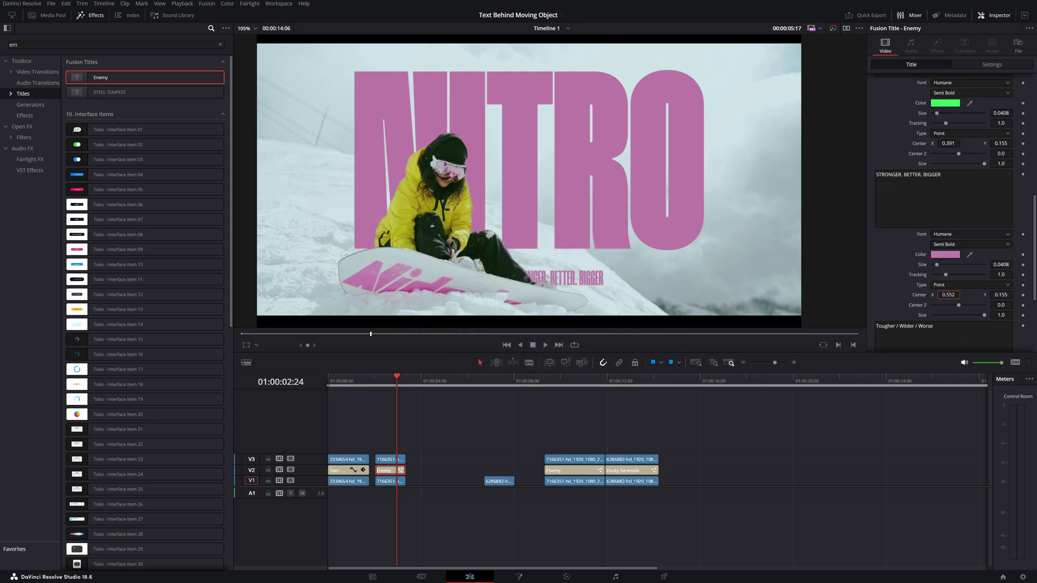
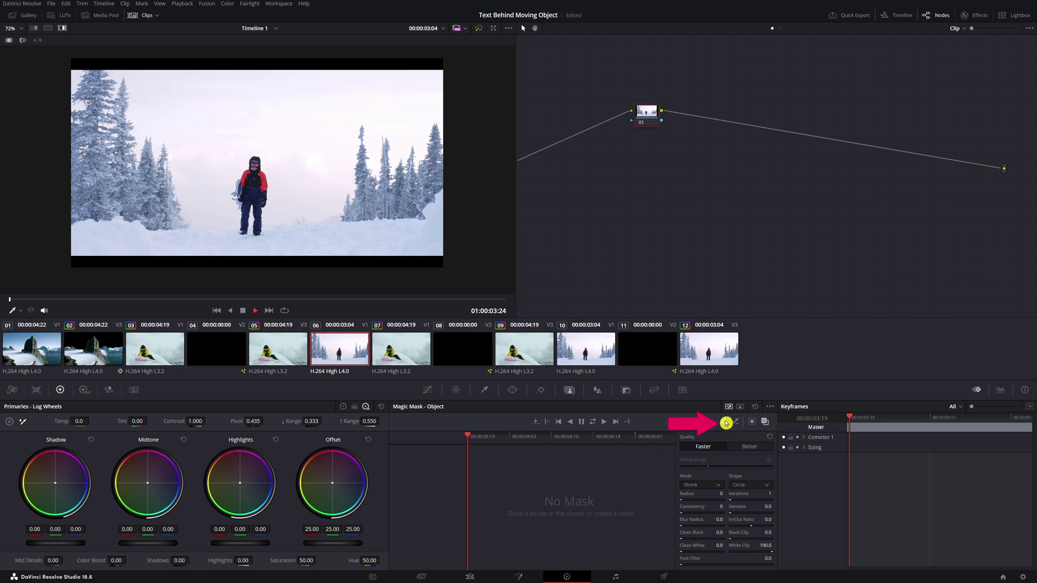
# Mask the standing snowboarder and the board with Magic Mask strokes, and track the mask in both directions at Better quality.
pyautogui.scroll(5, 245, 223)
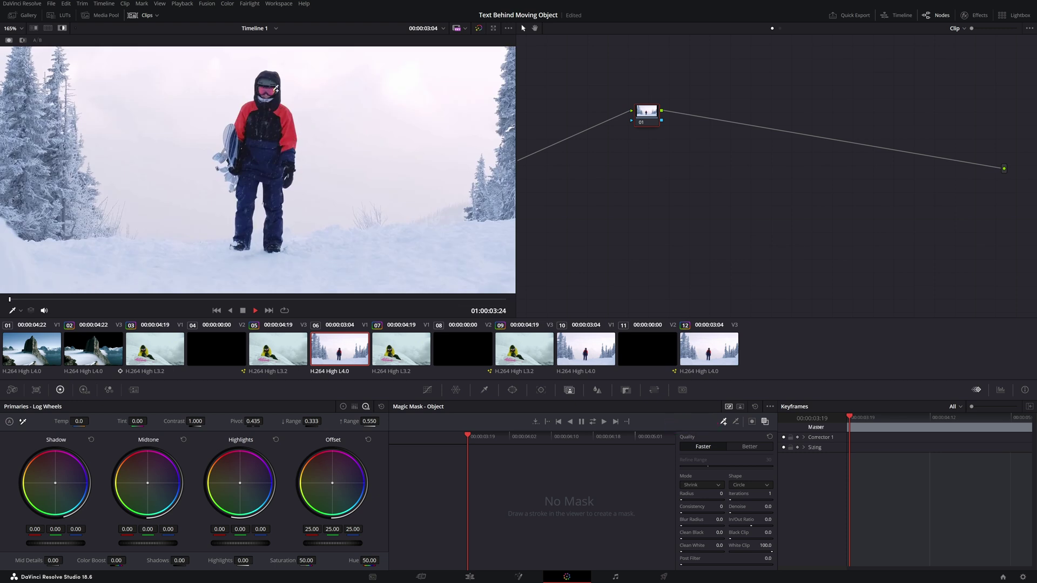
pyautogui.moveTo(234, 145)
pyautogui.mouseDown()
pyautogui.moveTo(276, 246)
pyautogui.moveTo(261, 124)
pyautogui.moveTo(265, 167)
pyautogui.mouseUp()
pyautogui.click(649, 254)
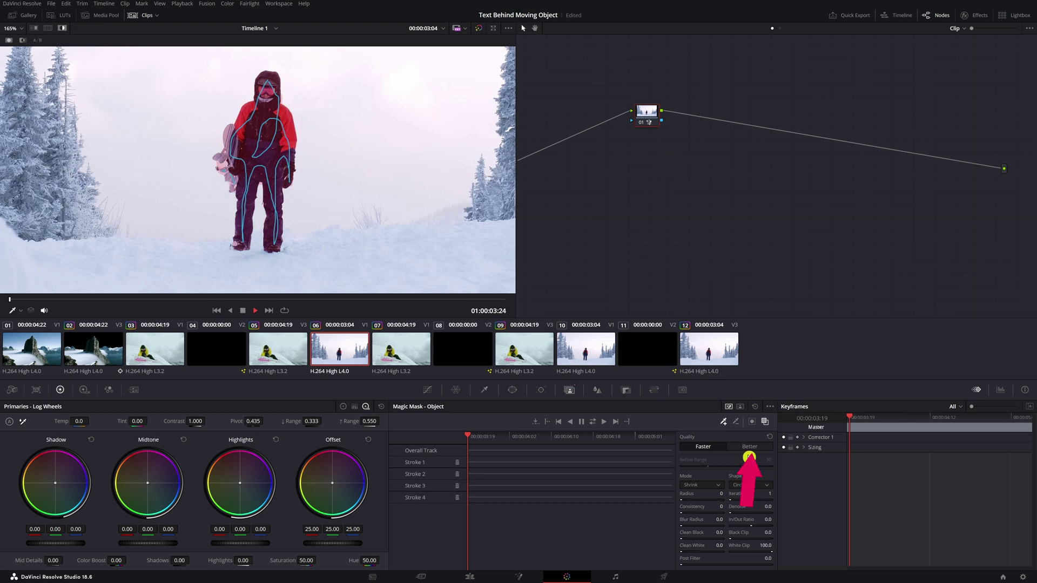
pyautogui.click(750, 449)
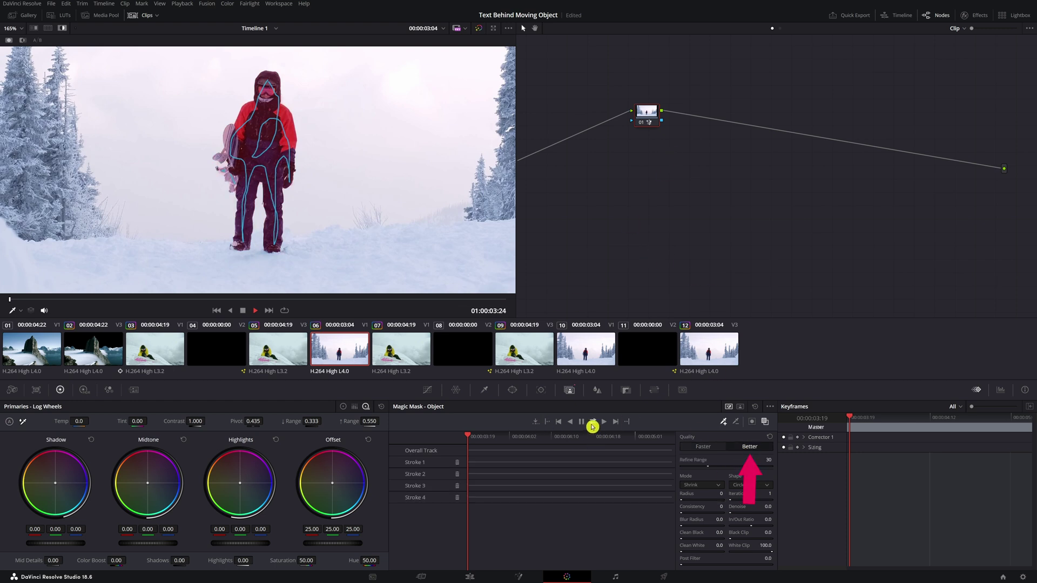
pyautogui.click(592, 423)
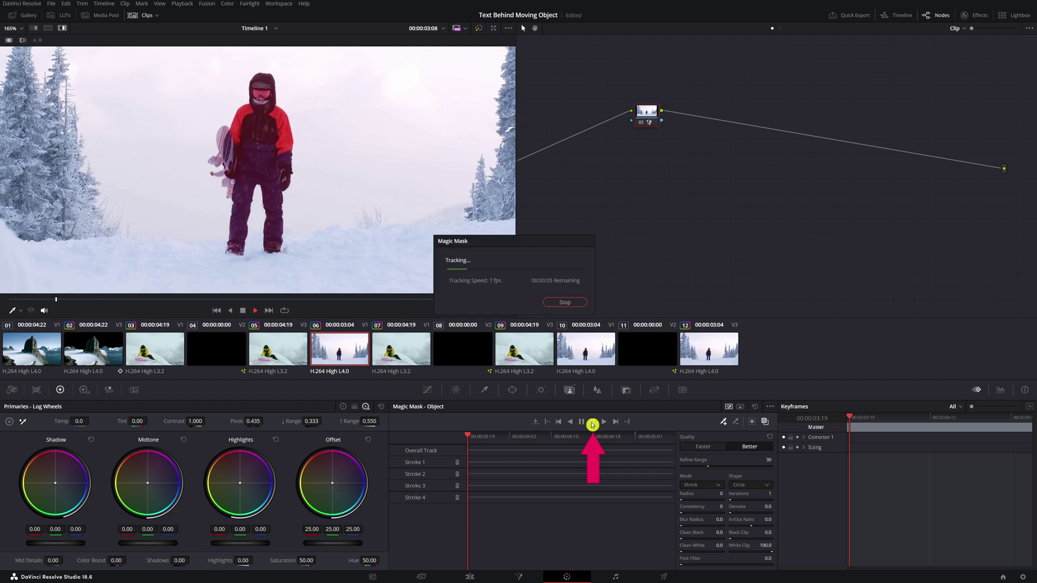
# Add an alpha output connected to the masked node and inspect the snowboarder cut-out's edges on the edit page.
pyautogui.rightClick(636, 182)
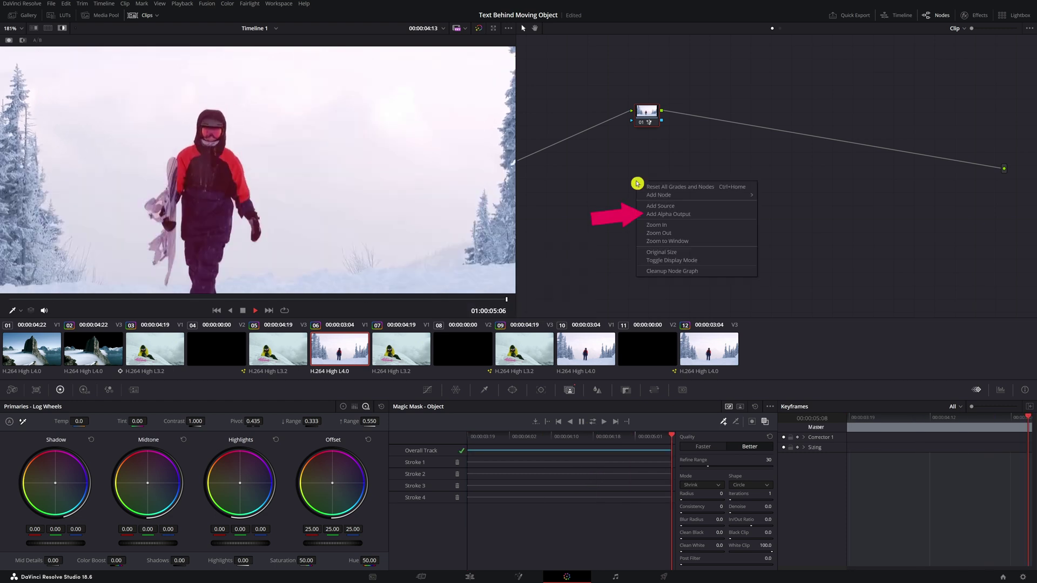
pyautogui.click(679, 214)
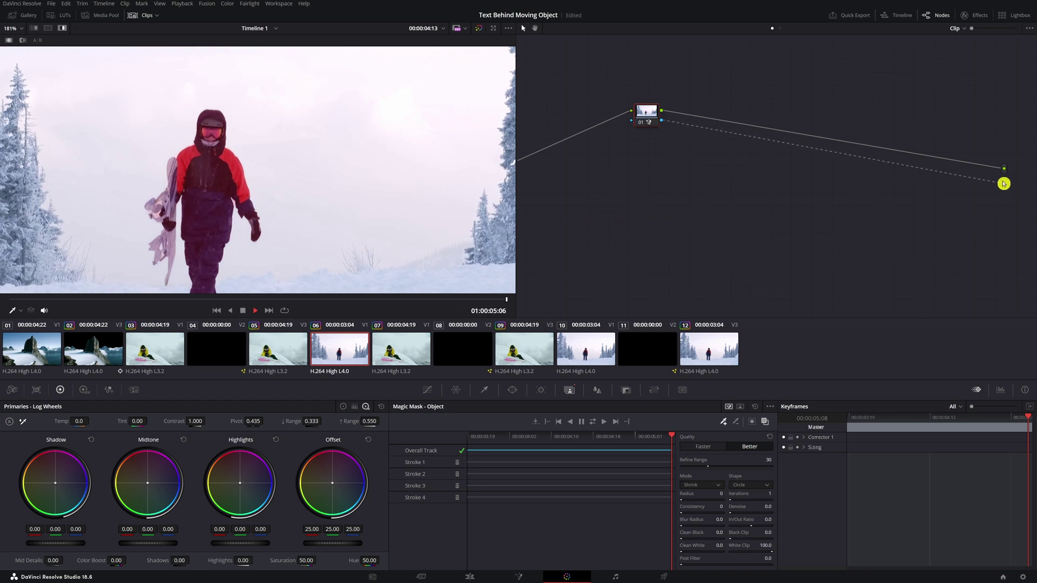
pyautogui.click(482, 578)
pyautogui.scroll(6, 517, 278)
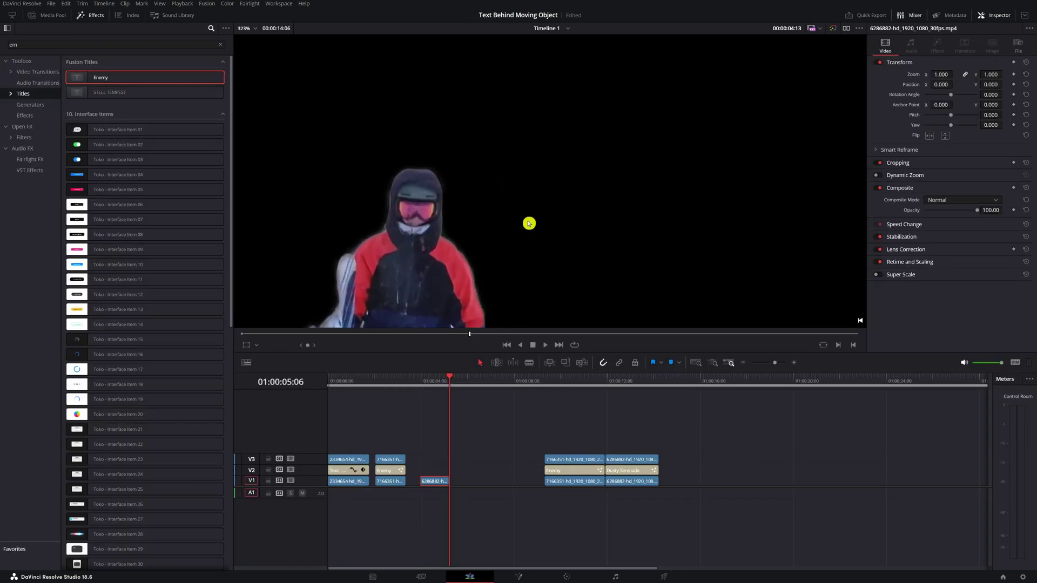
pyautogui.scroll(5, 473, 246)
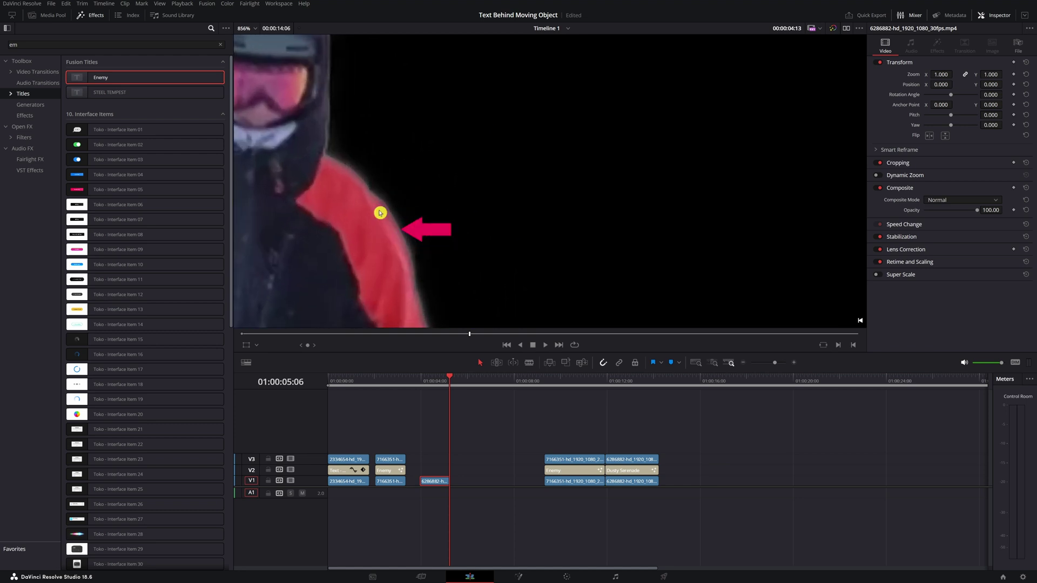
pyautogui.scroll(-5, 396, 243)
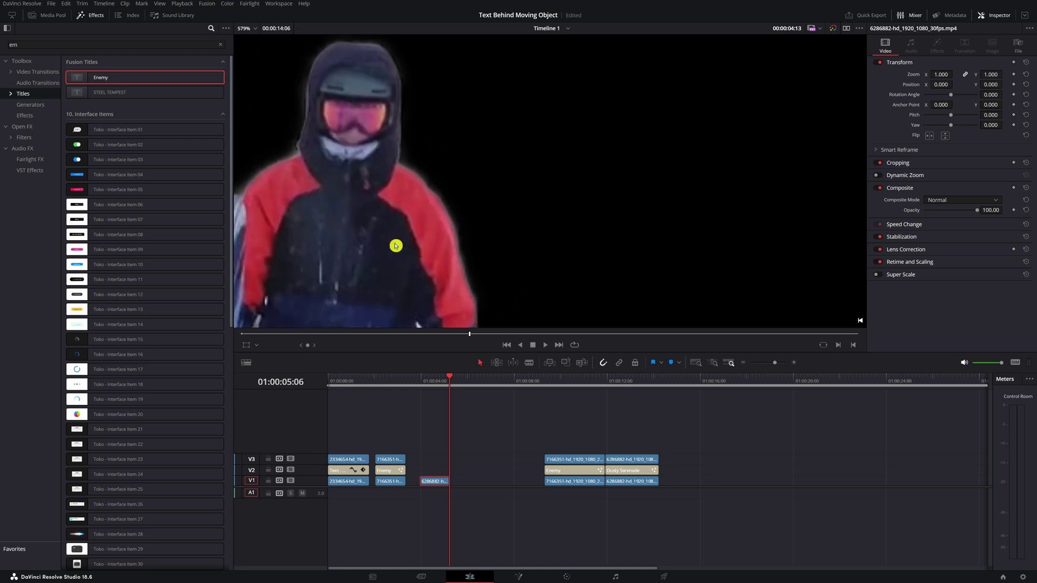
# Refine the Magic Mask edge with Clean Black 3.9 and a Shrink radius of 1, and check the cut-out on the edit page.
pyautogui.click(564, 577)
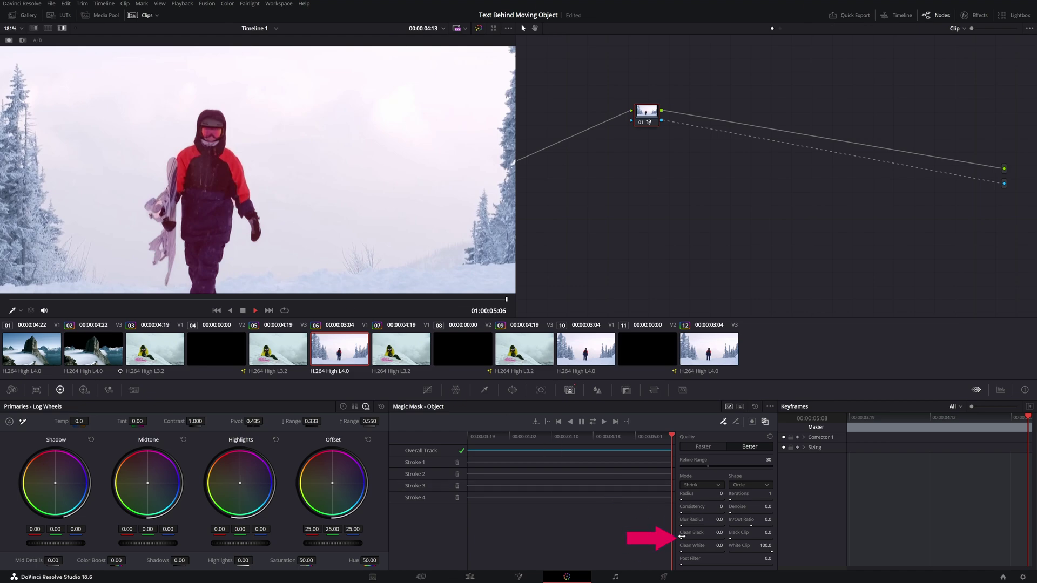
pyautogui.scroll(8, 225, 151)
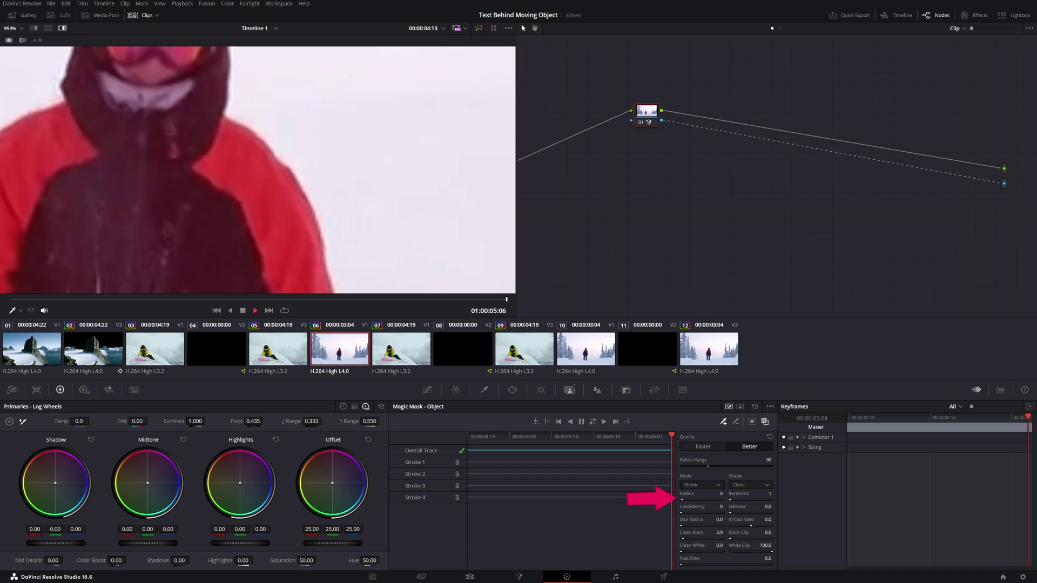
pyautogui.scroll(-6, 257, 170)
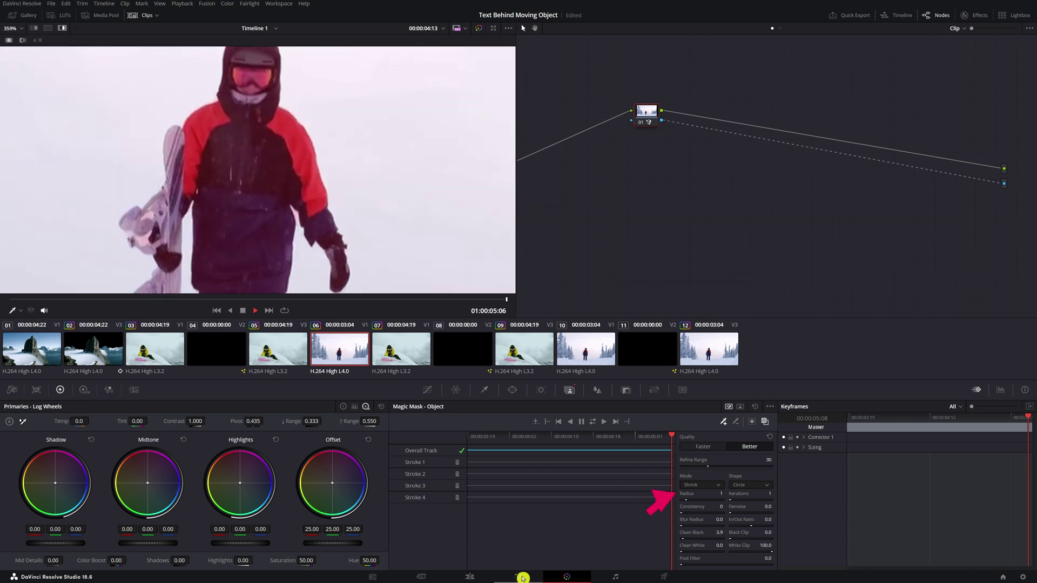
pyautogui.click(476, 576)
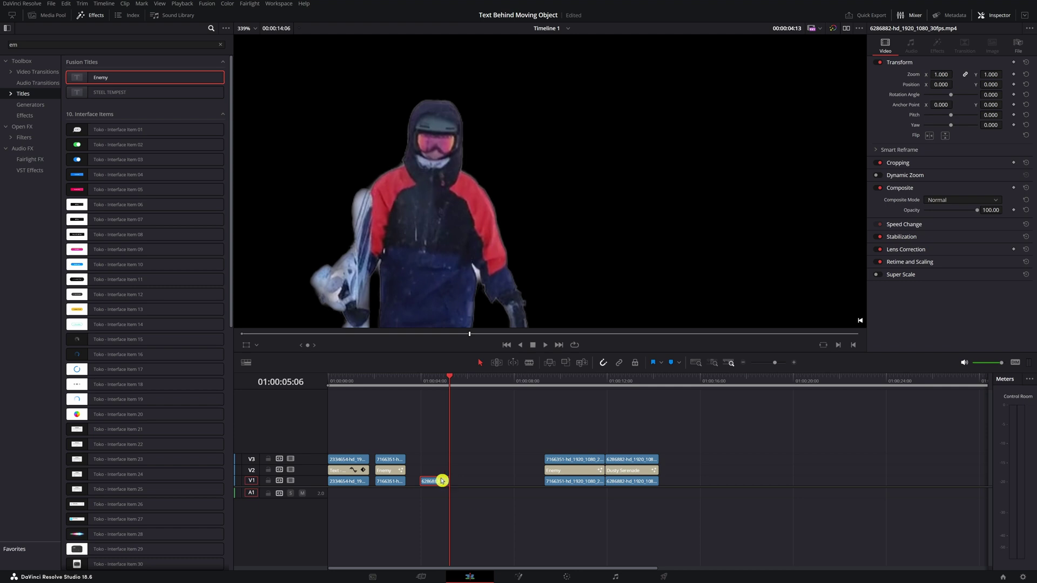
# Move the masked snowboarder clip from V1 to V3 and place a copy of the same footage beneath it on V1.
pyautogui.moveTo(434, 482); pyautogui.dragTo(432, 460)
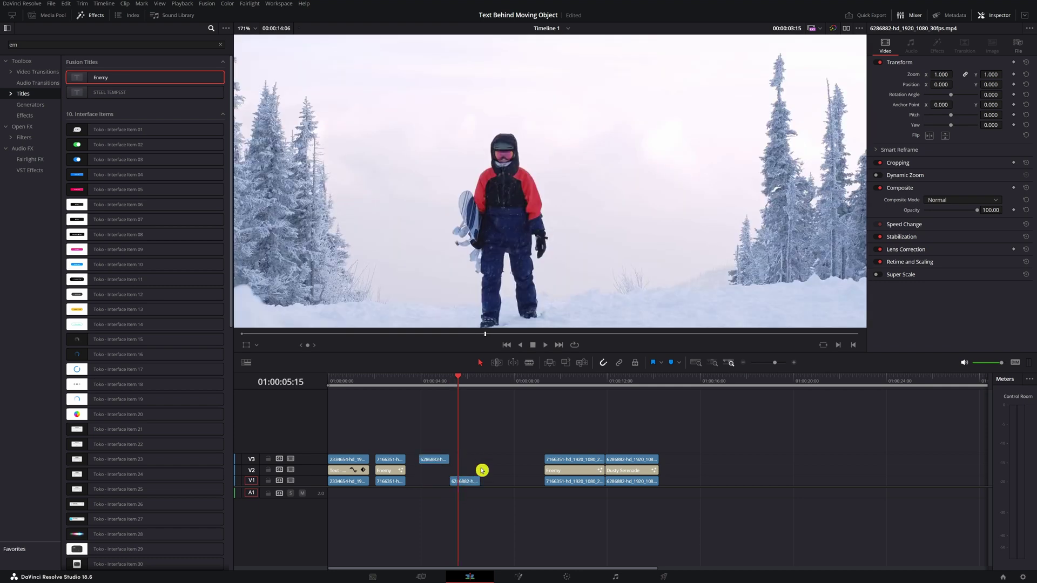
pyautogui.click(482, 471)
pyautogui.moveTo(473, 482); pyautogui.dragTo(440, 486)
pyautogui.click(432, 387)
pyautogui.moveTo(432, 388)
pyautogui.mouseDown()
pyautogui.moveTo(423, 388)
pyautogui.moveTo(432, 390)
pyautogui.mouseUp()
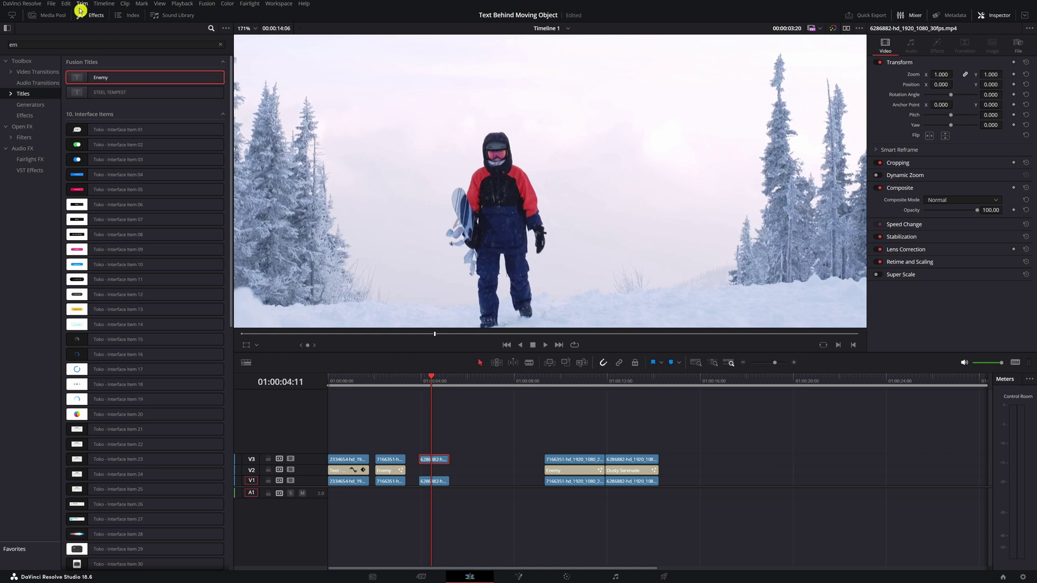
# Search the titles for "DUS" and add the Dusty Serenade Fusion title on V2 between the two snowboarder clips.
pyautogui.moveTo(62, 47); pyautogui.dragTo(1, 47)
pyautogui.press('BackSpace')
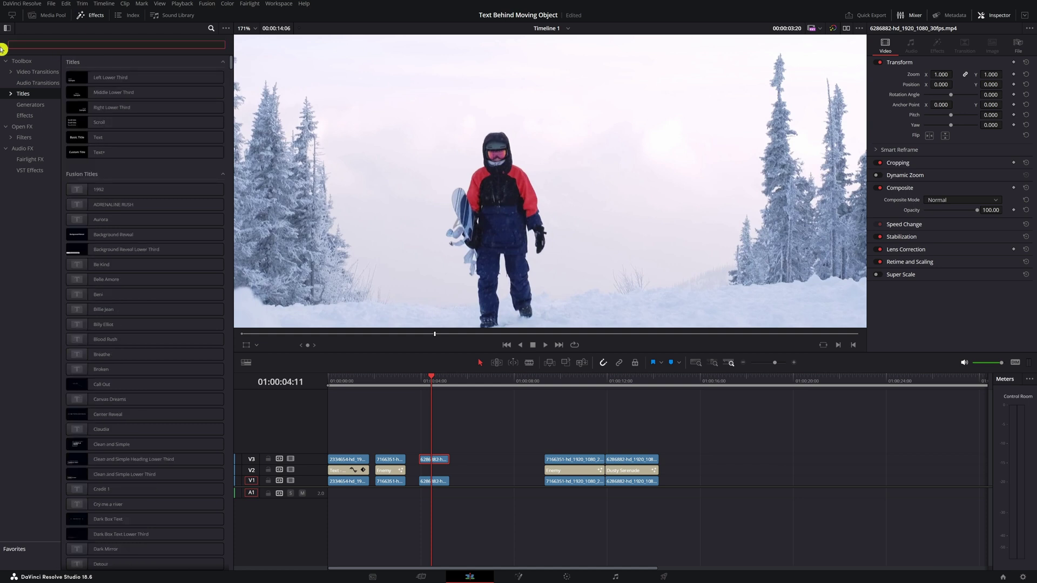
pyautogui.write('DUS')
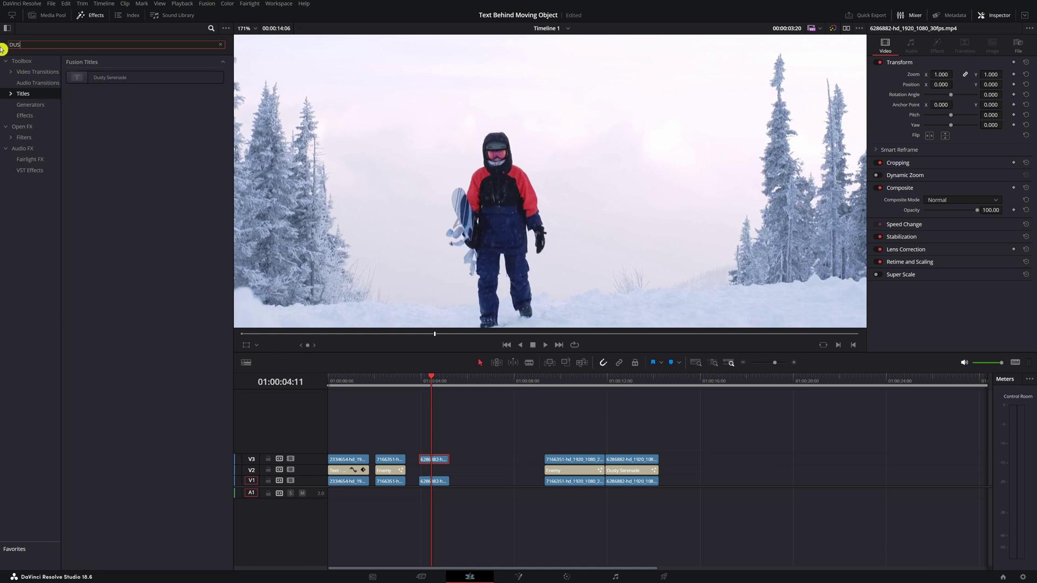
pyautogui.moveTo(157, 78); pyautogui.dragTo(432, 476)
# Colour the Dusty Serenade title's text black (#000000) and play the finished shot from the start of the clip.
pyautogui.scroll(-4, 1008, 140)
pyautogui.scroll(8, 1008, 139)
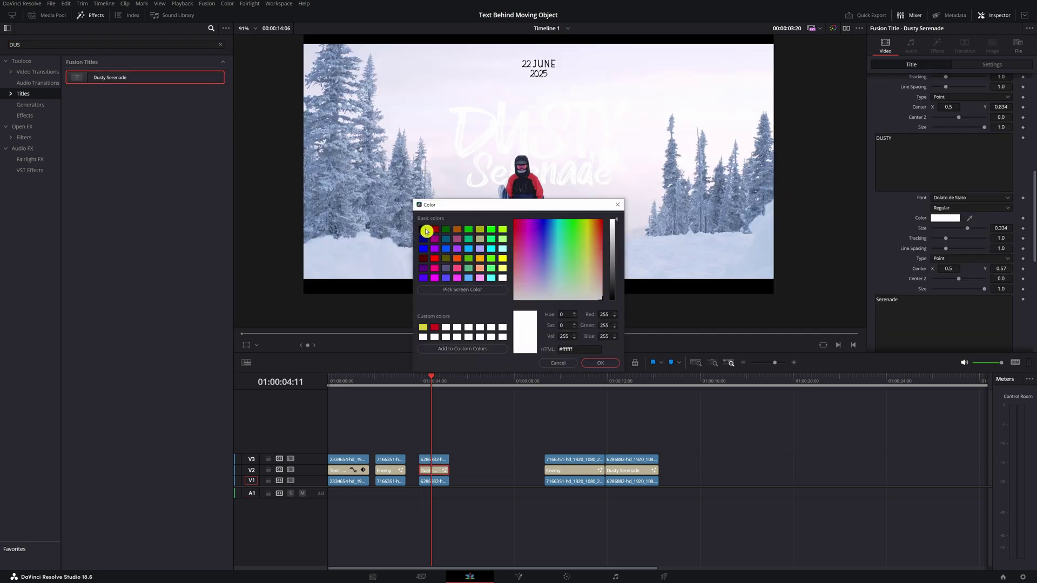
pyautogui.click(426, 231)
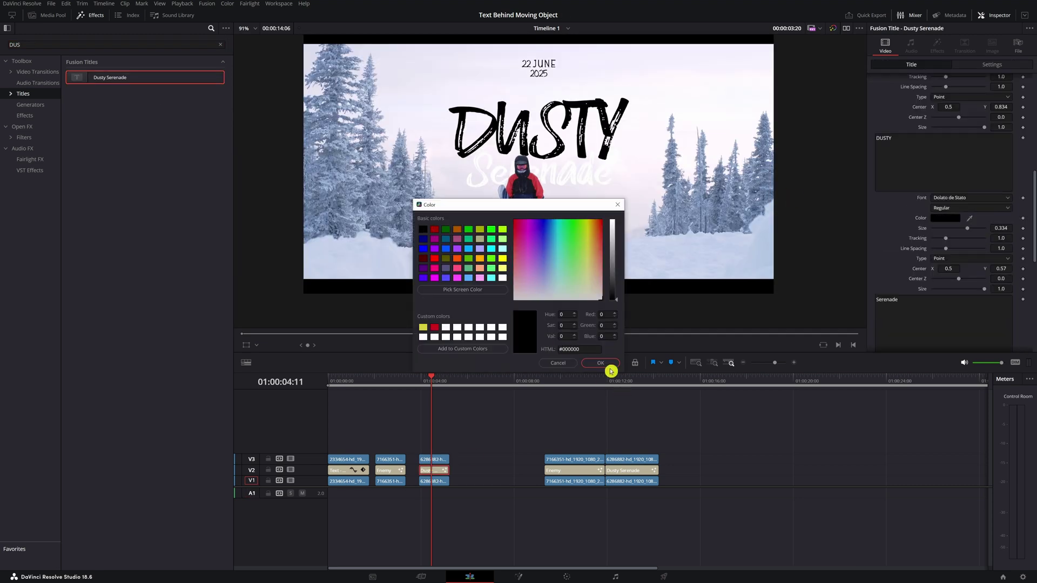
pyautogui.click(600, 363)
pyautogui.click(421, 384)
pyautogui.press('space')
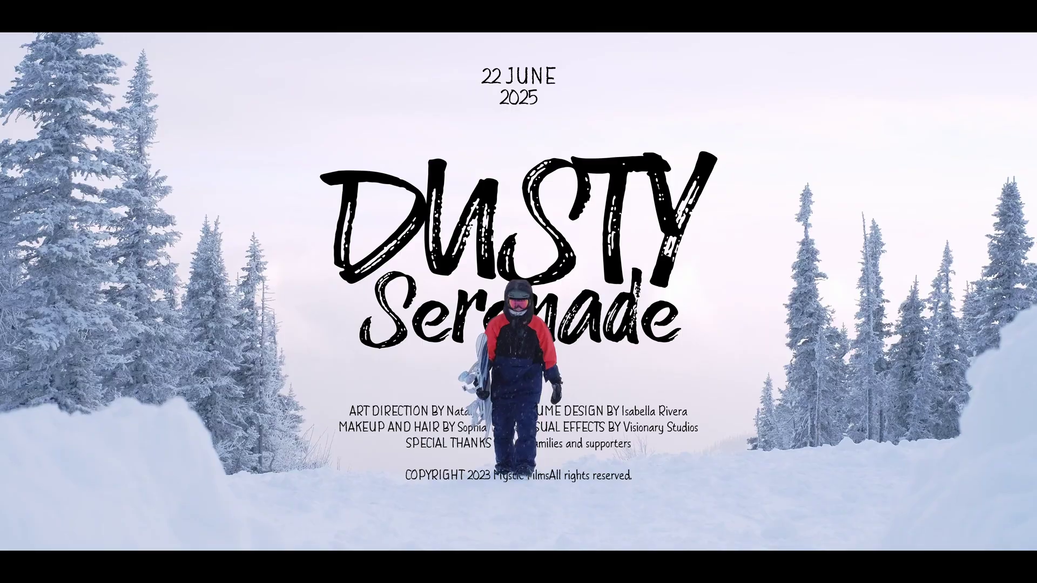